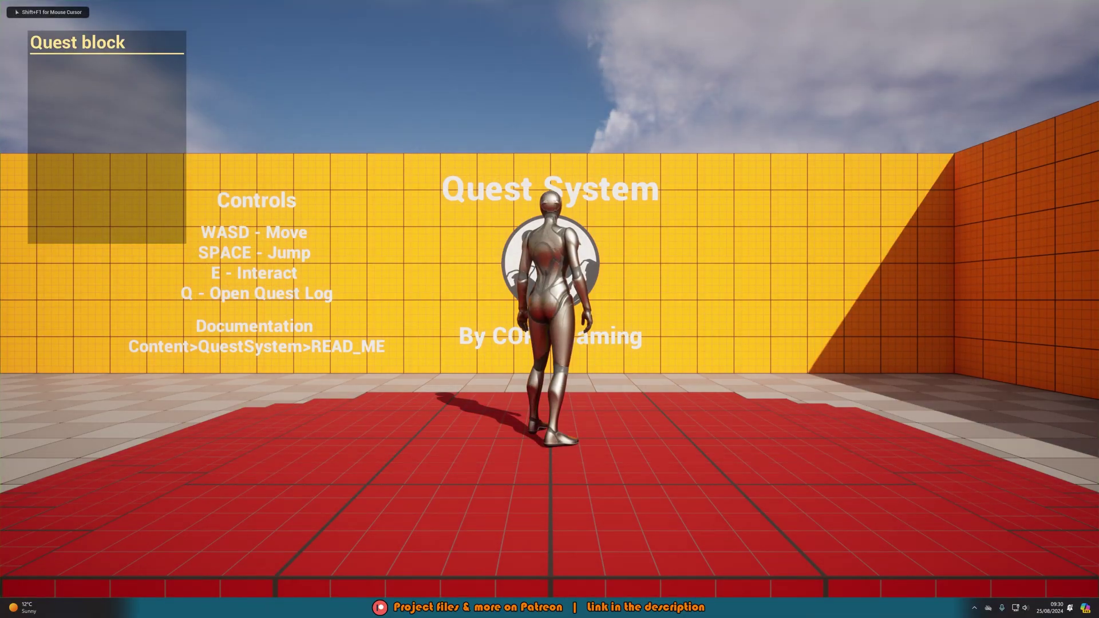
# Walk the character off the red platform to the wall sign and examine the listed controls
pyautogui.press('a')
pyautogui.press('d')
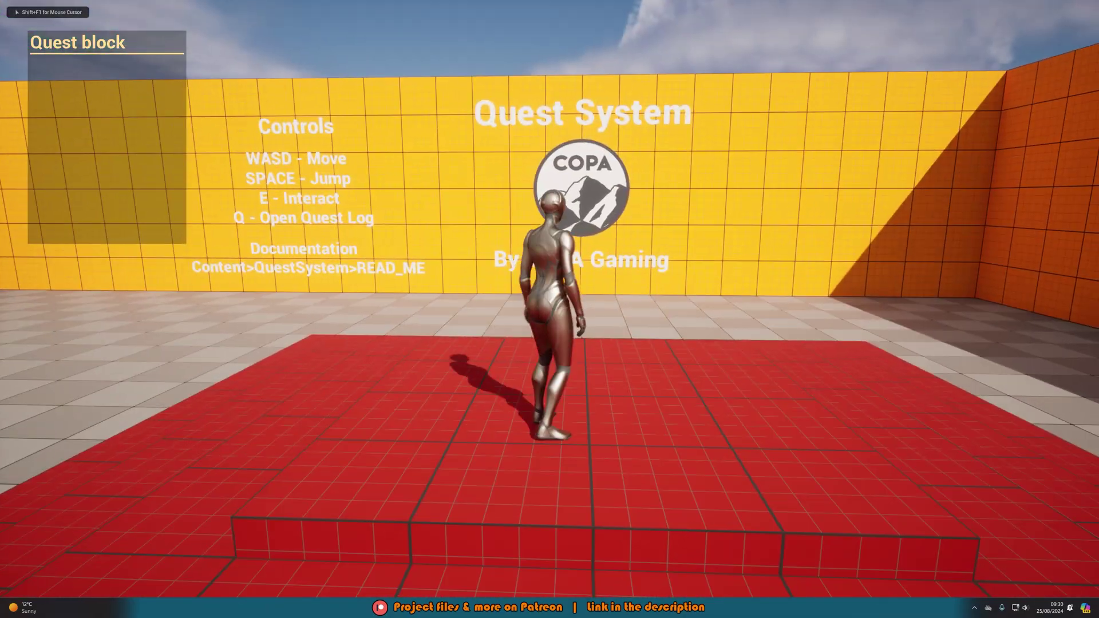
pyautogui.press('w')
pyautogui.press('a')
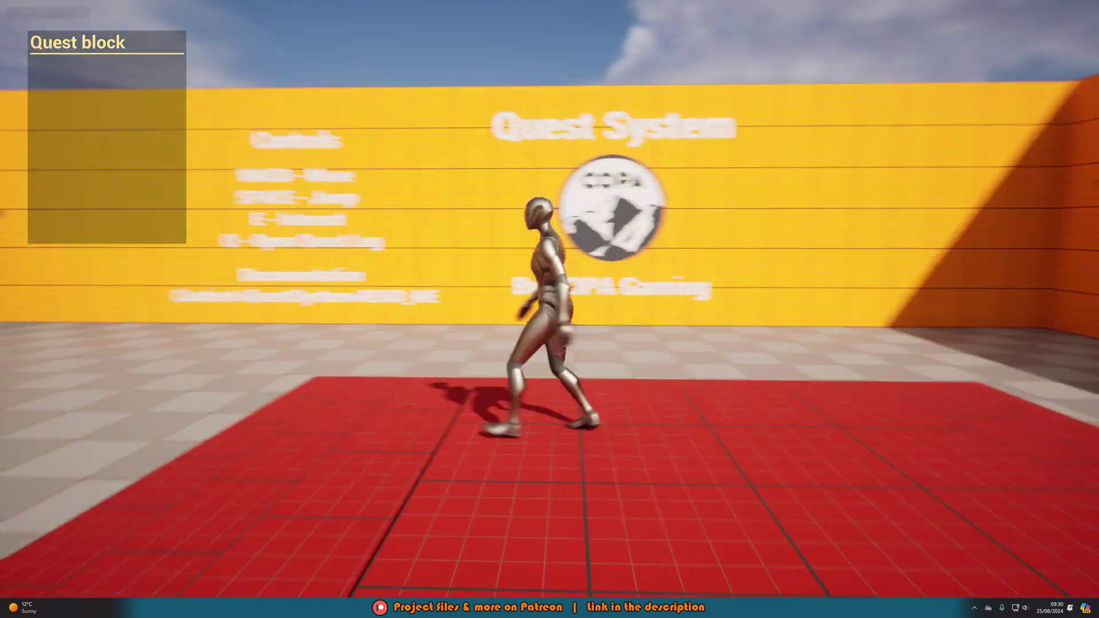
pyautogui.press('w')
pyautogui.press('a')
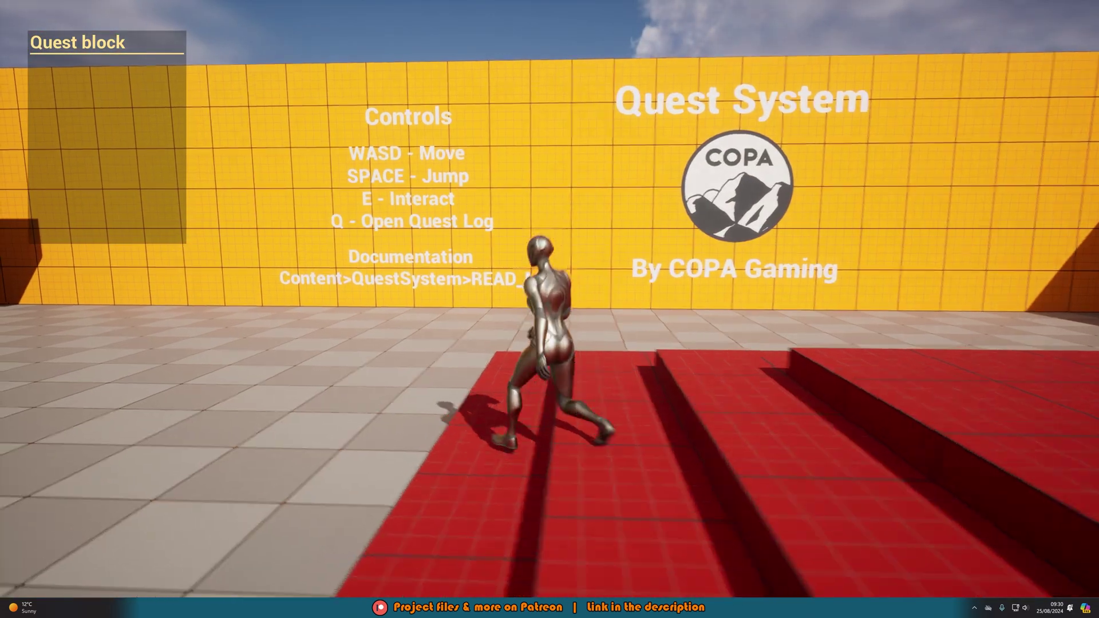
pyautogui.press('w')
pyautogui.press('a')
pyautogui.press('w')
pyautogui.press('s')
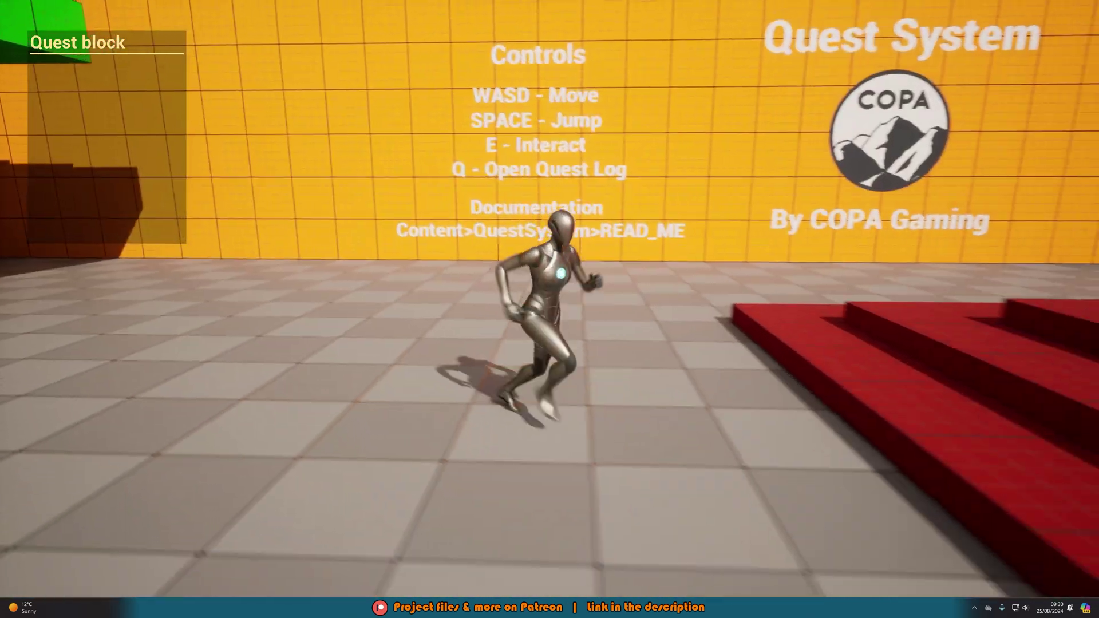
pyautogui.press('w')
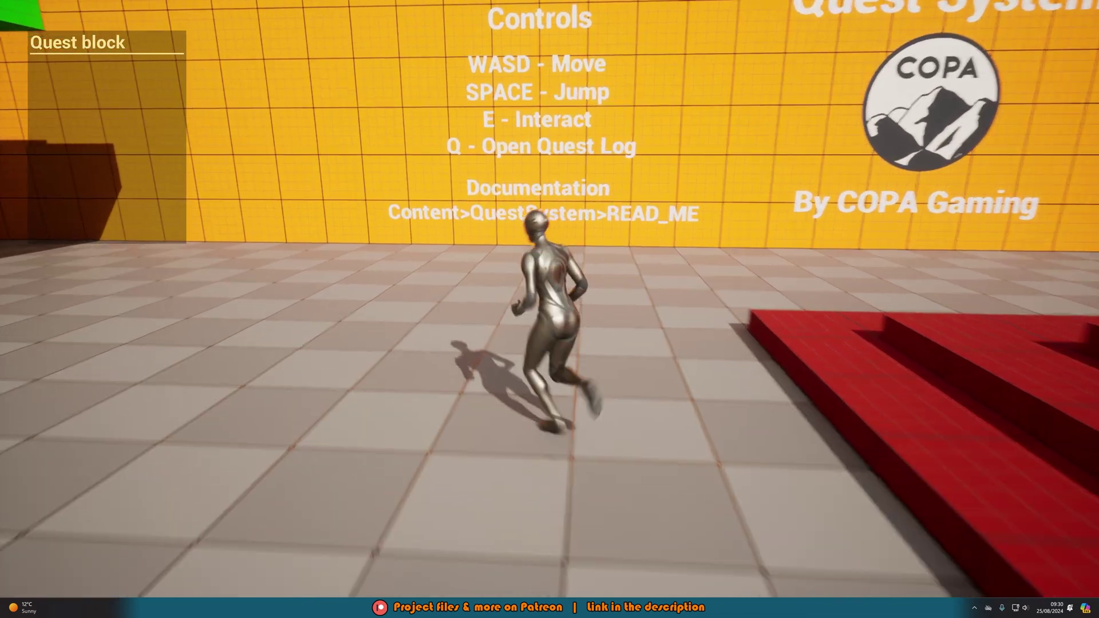
pyautogui.press('s')
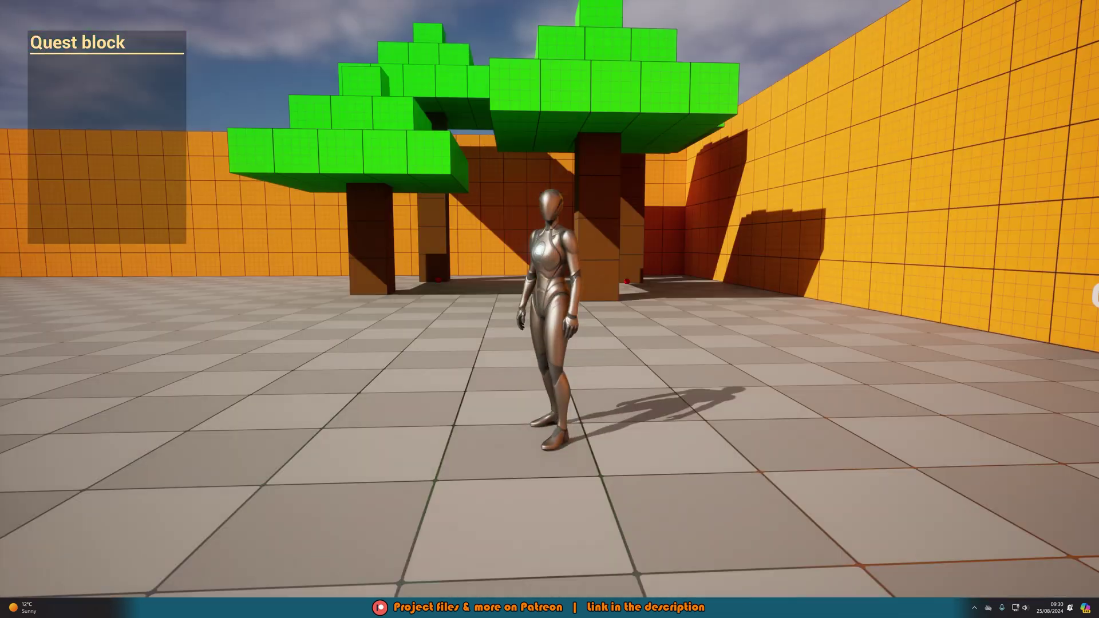
# Walk across the level to the blue NPC beside the barrier course and accept the Jump! quest
pyautogui.press('w')
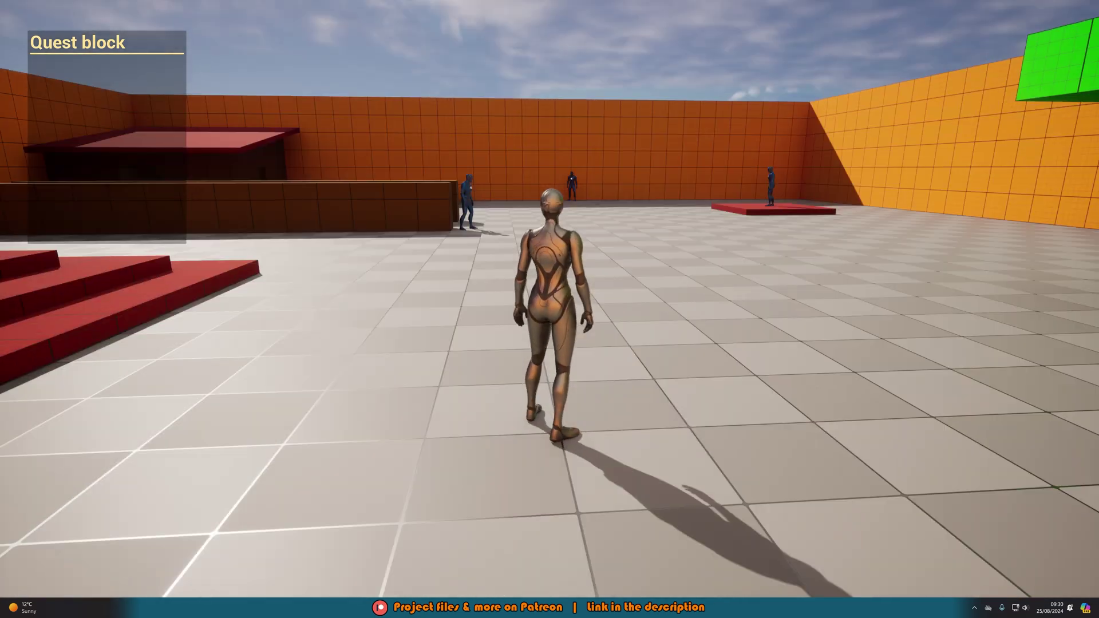
pyautogui.press('w')
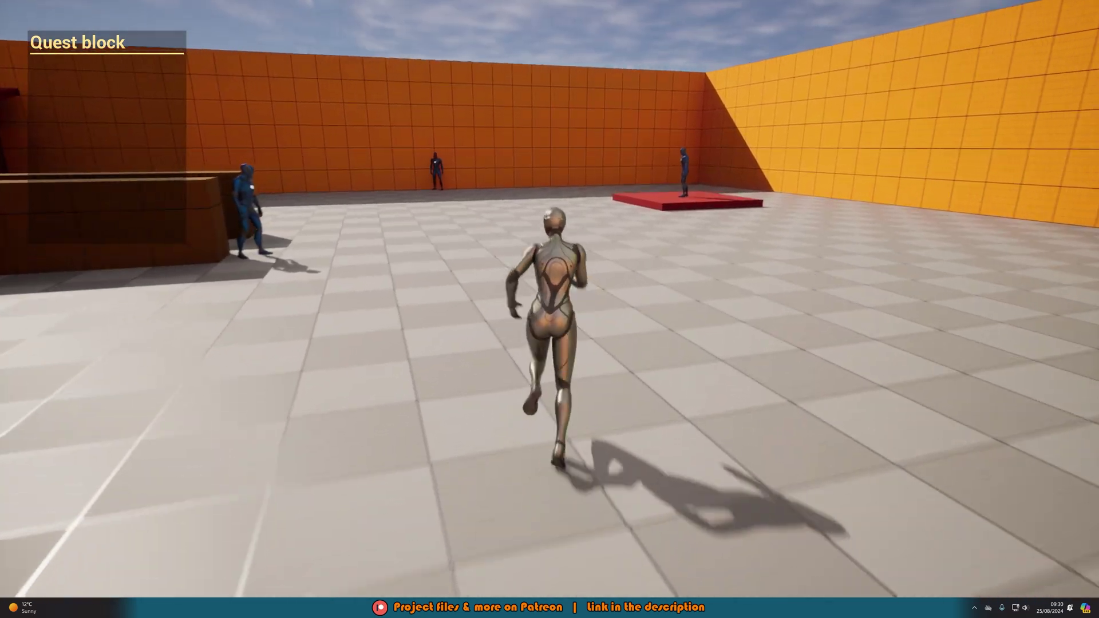
pyautogui.press('d')
pyautogui.press('w')
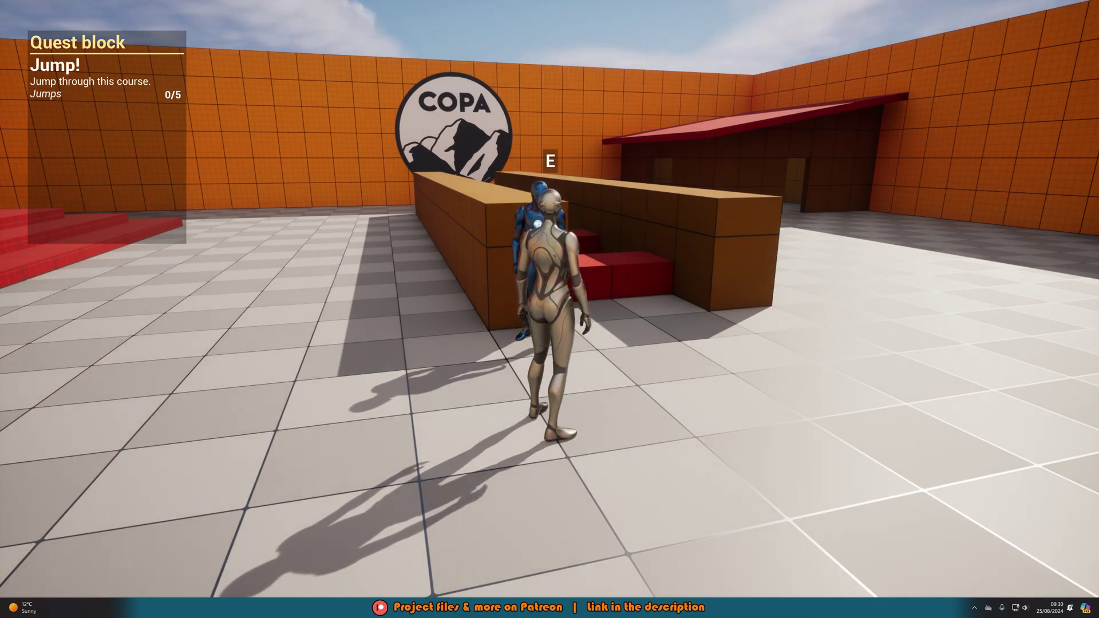
# Line the character up with the barrier course and jump over its five red barriers to complete the Jump! quest
pyautogui.press('d')
pyautogui.press('w')
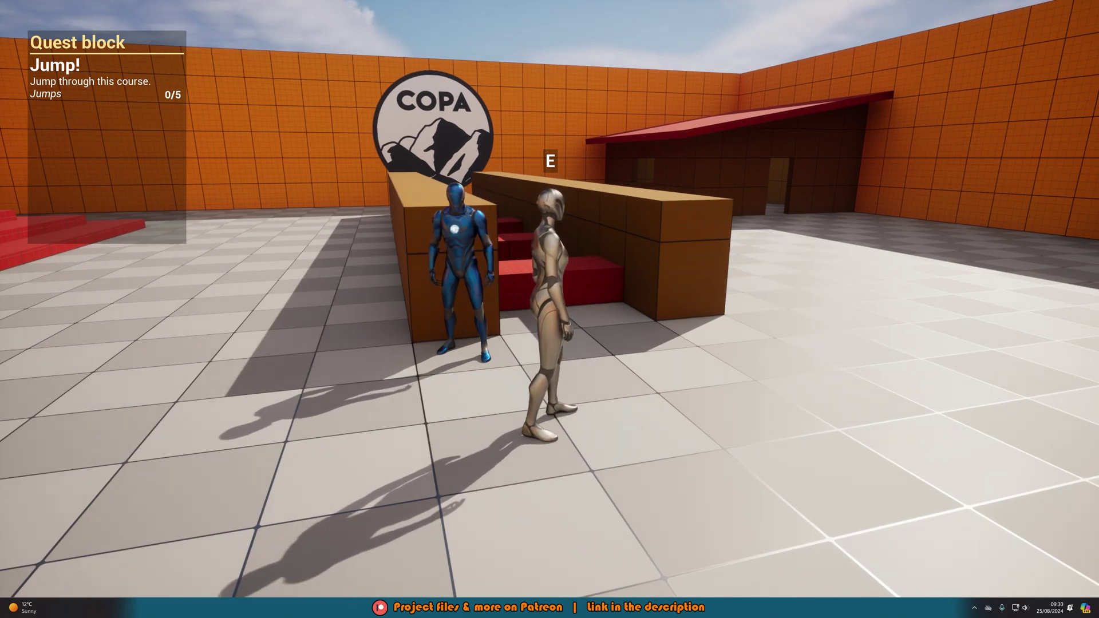
pyautogui.press('d')
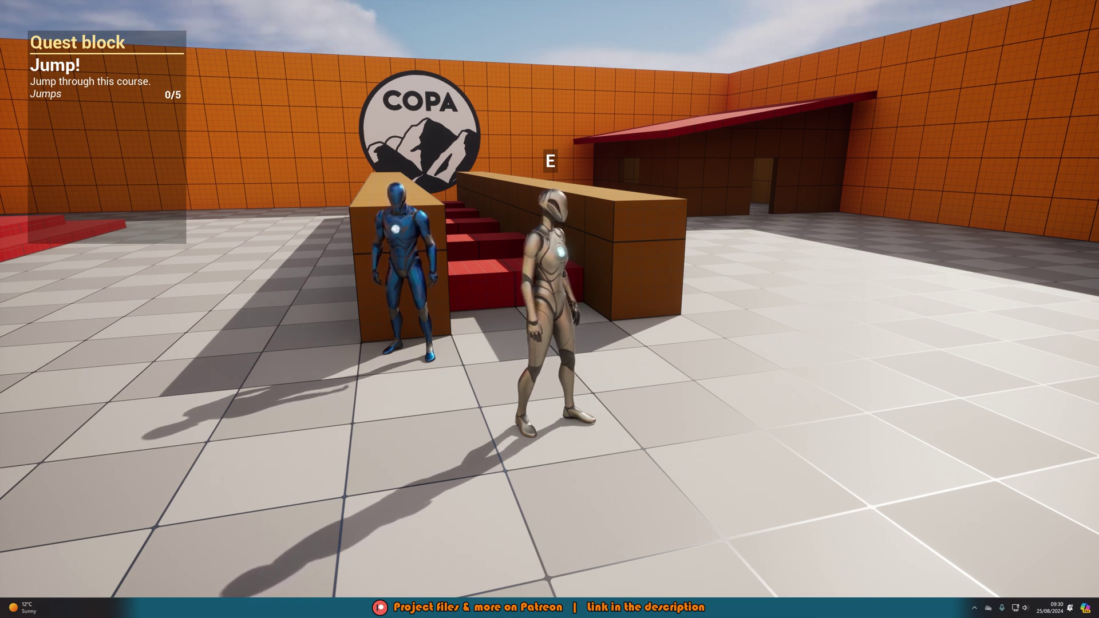
pyautogui.press('w')
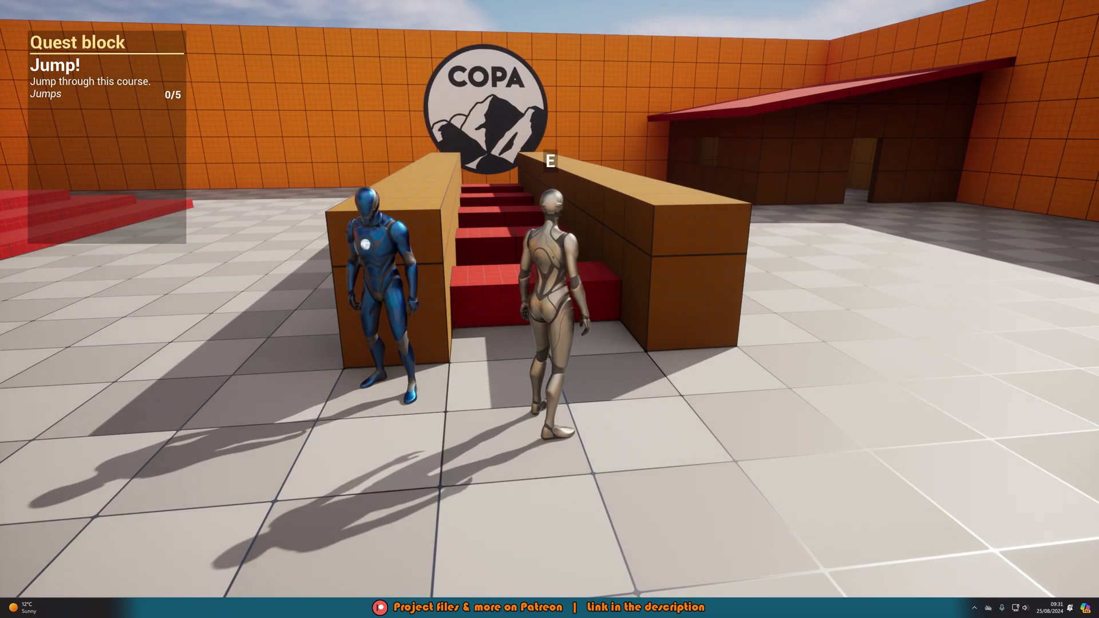
pyautogui.press('space')
pyautogui.press('space')
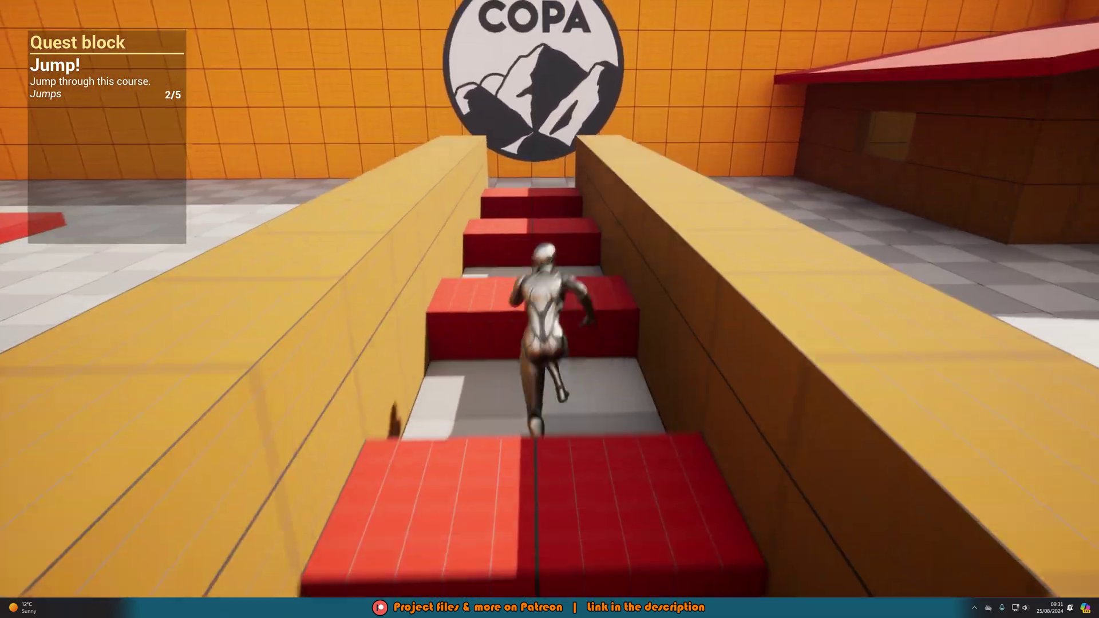
pyautogui.press('space')
pyautogui.press('space')
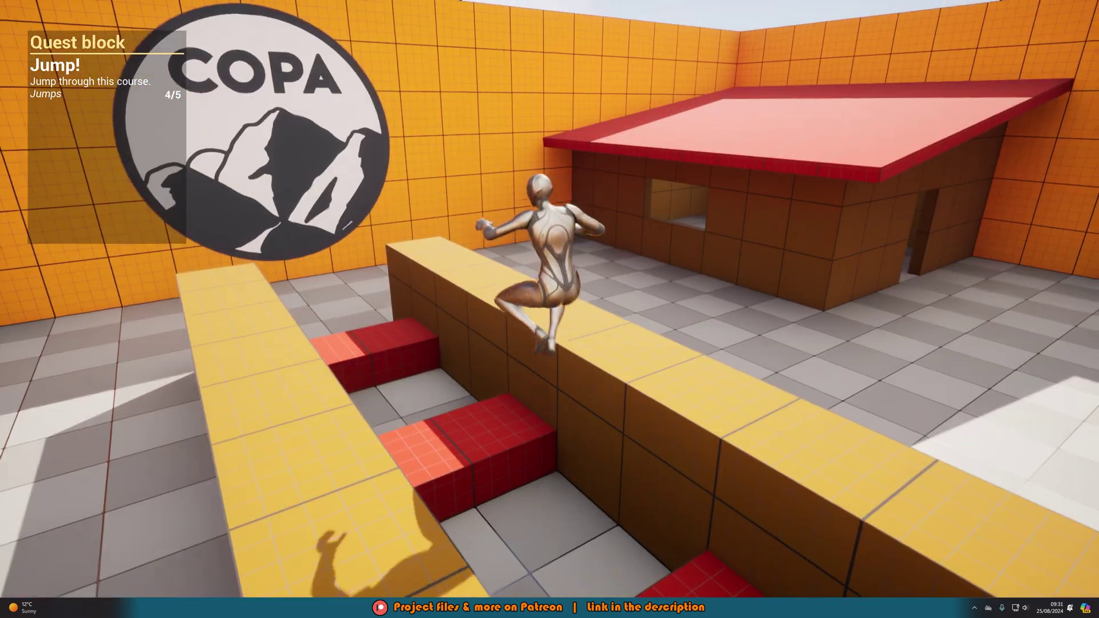
pyautogui.press('space')
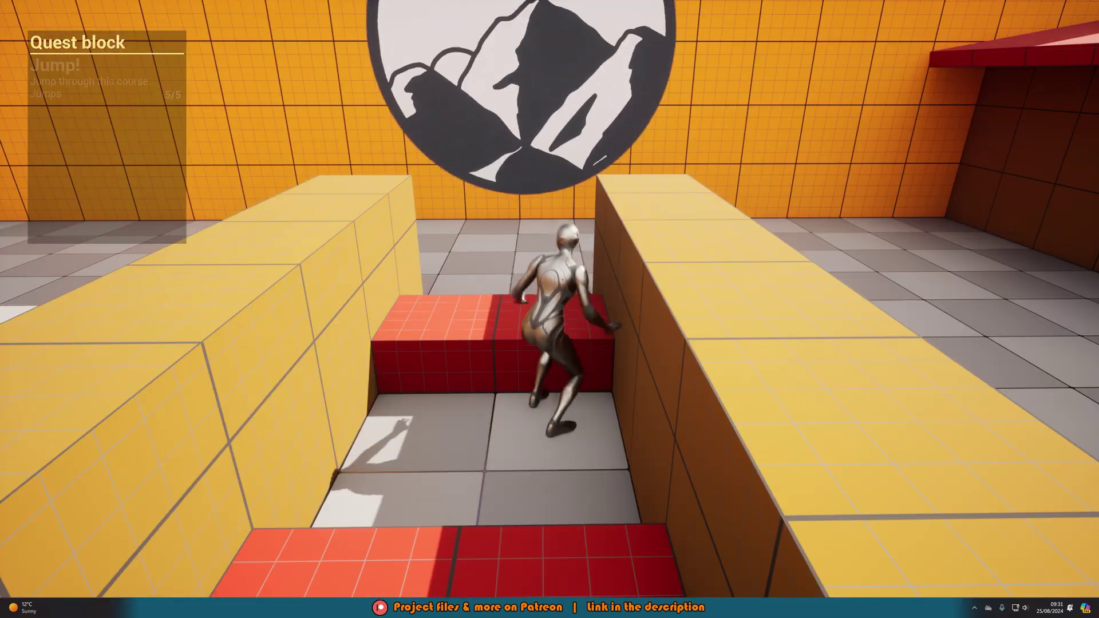
pyautogui.press('space')
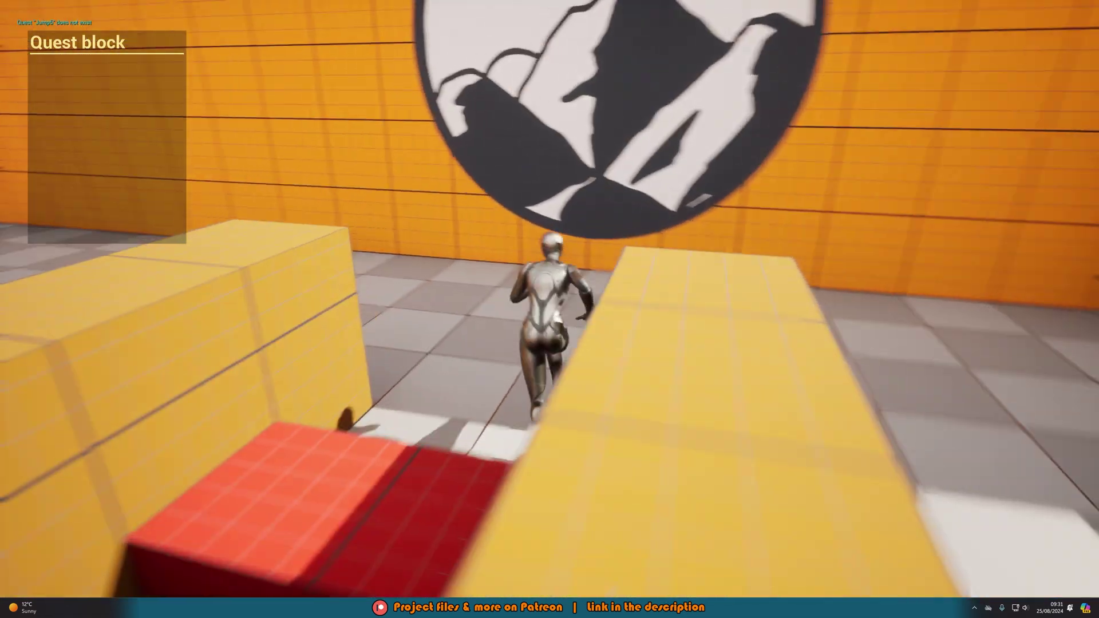
# Leave the barrier course and review the Jump! entry under Completed Quests in the quest log
pyautogui.press('w')
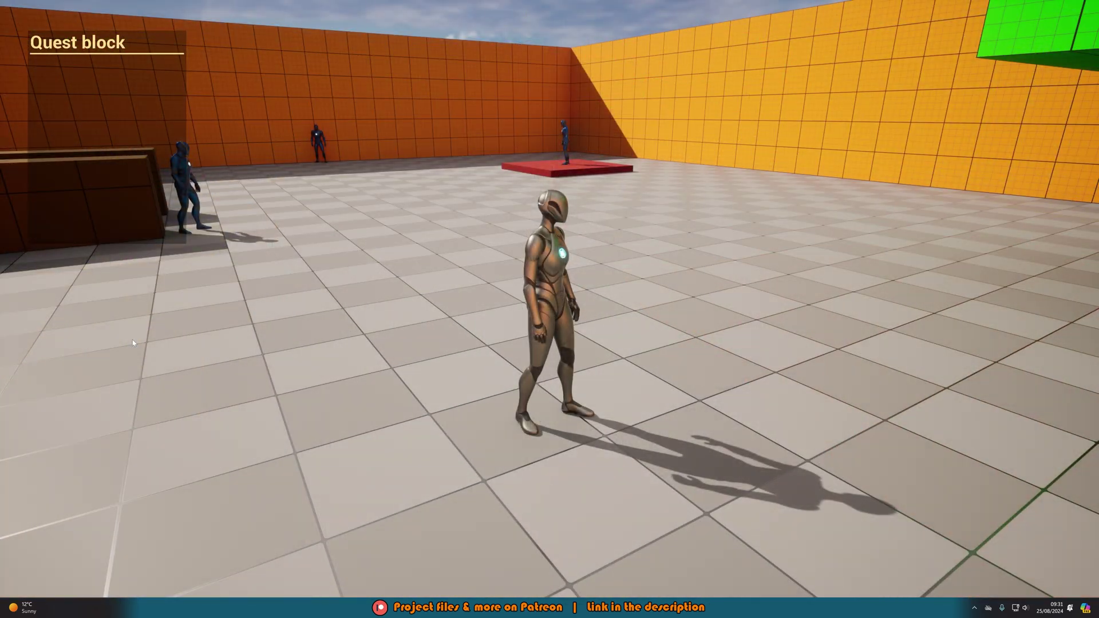
pyautogui.press('j')
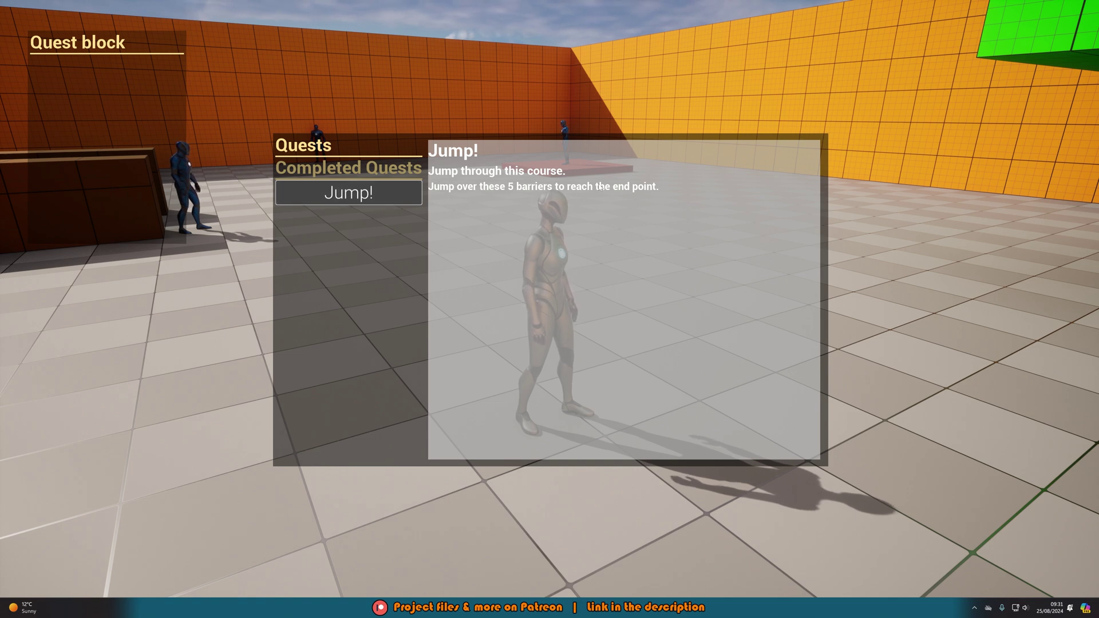
pyautogui.press('j')
# Run to the blue NPC on the low red platform and accept the Apple Collection quest
pyautogui.press('w')
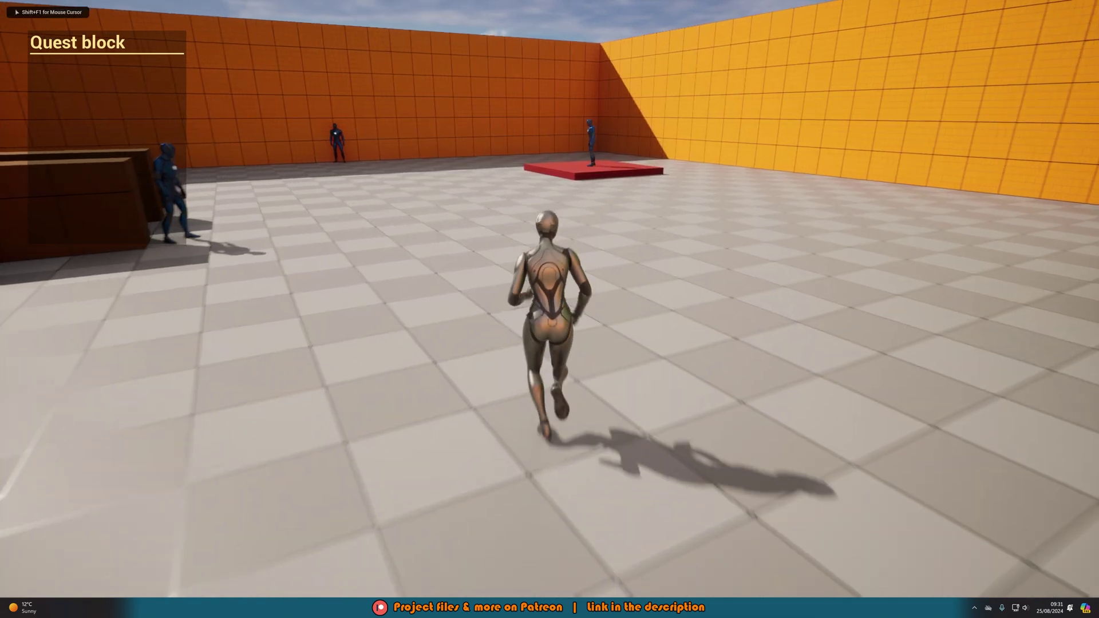
pyautogui.press('w')
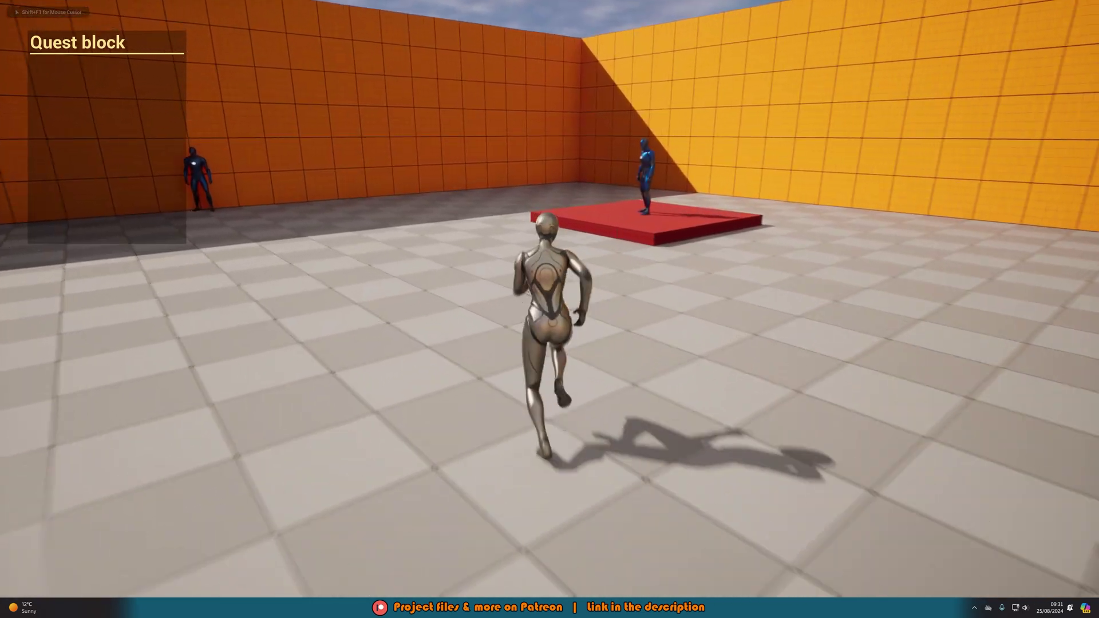
pyautogui.press('w')
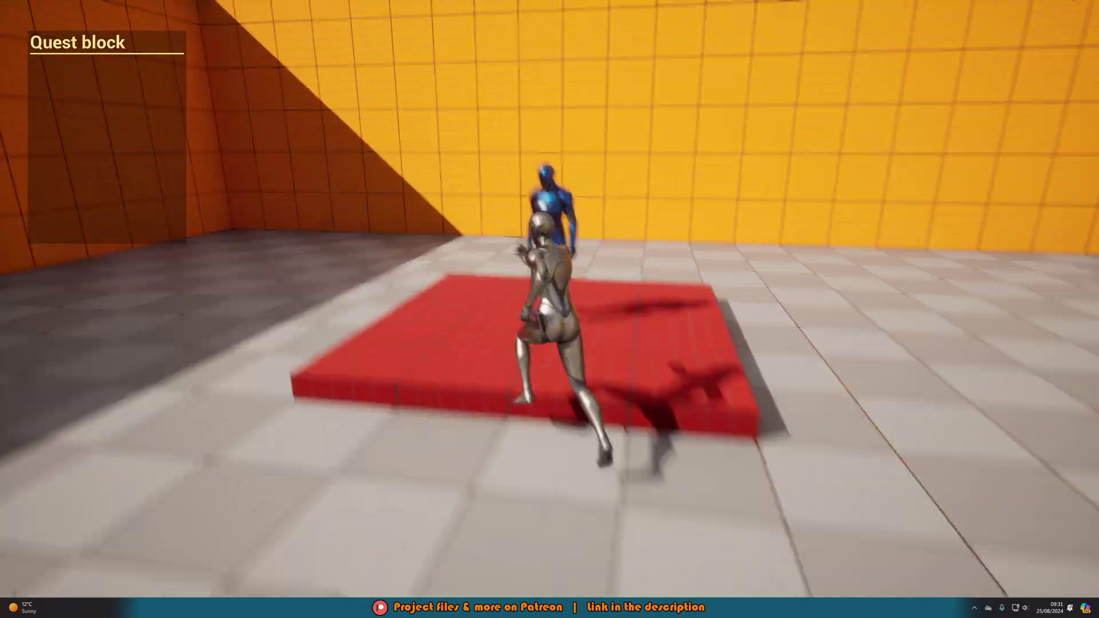
pyautogui.press('e')
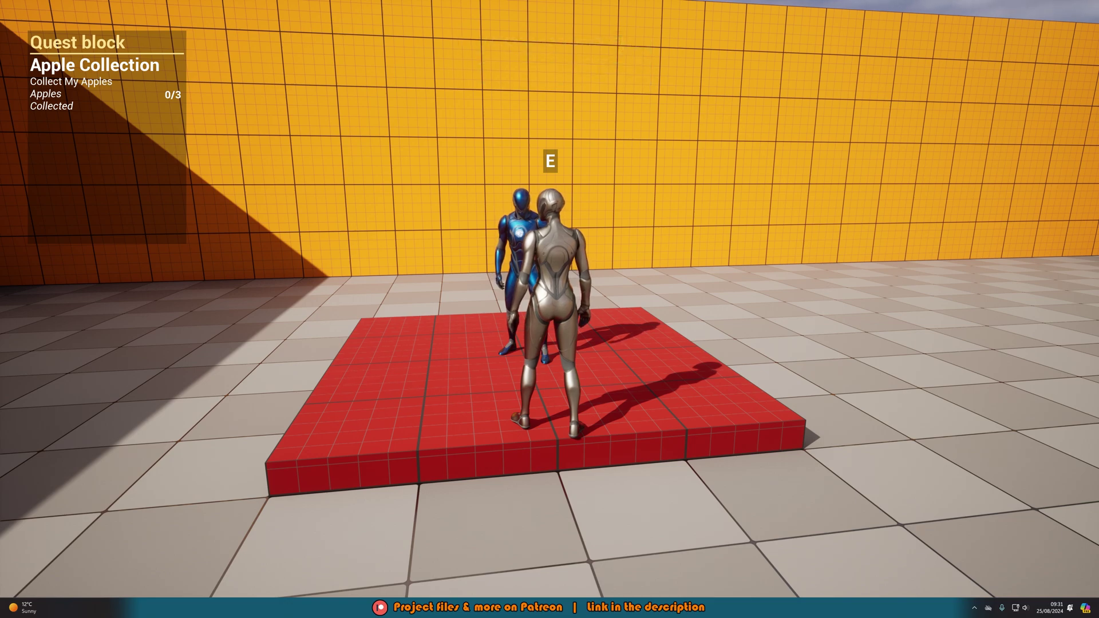
# Run to the block trees and collect the first apple beside the nearest trunk
pyautogui.press('w')
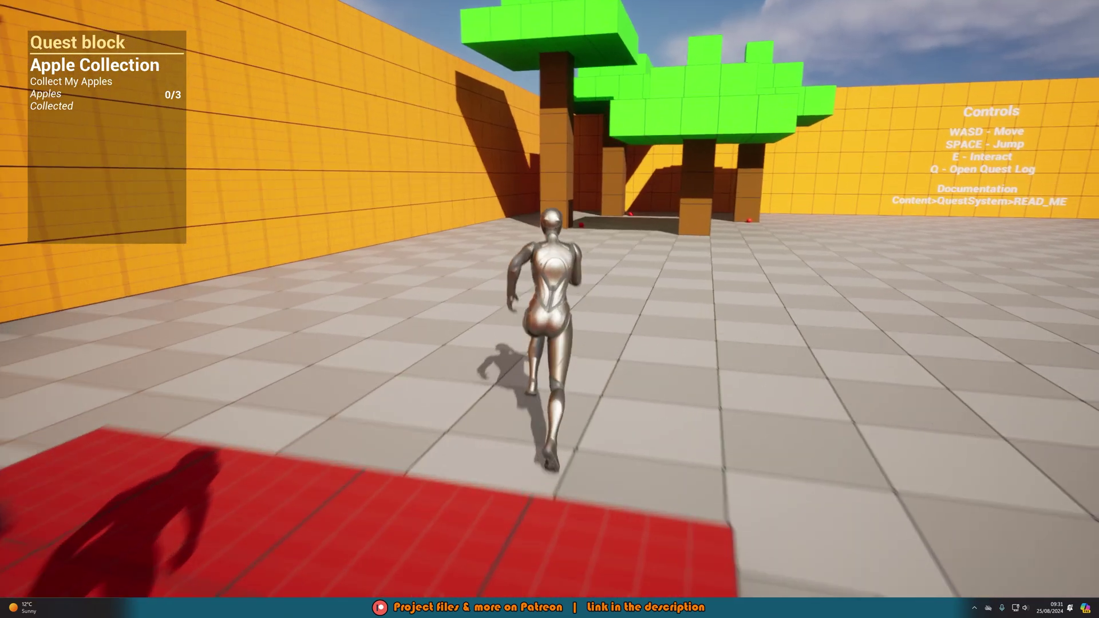
pyautogui.press('w')
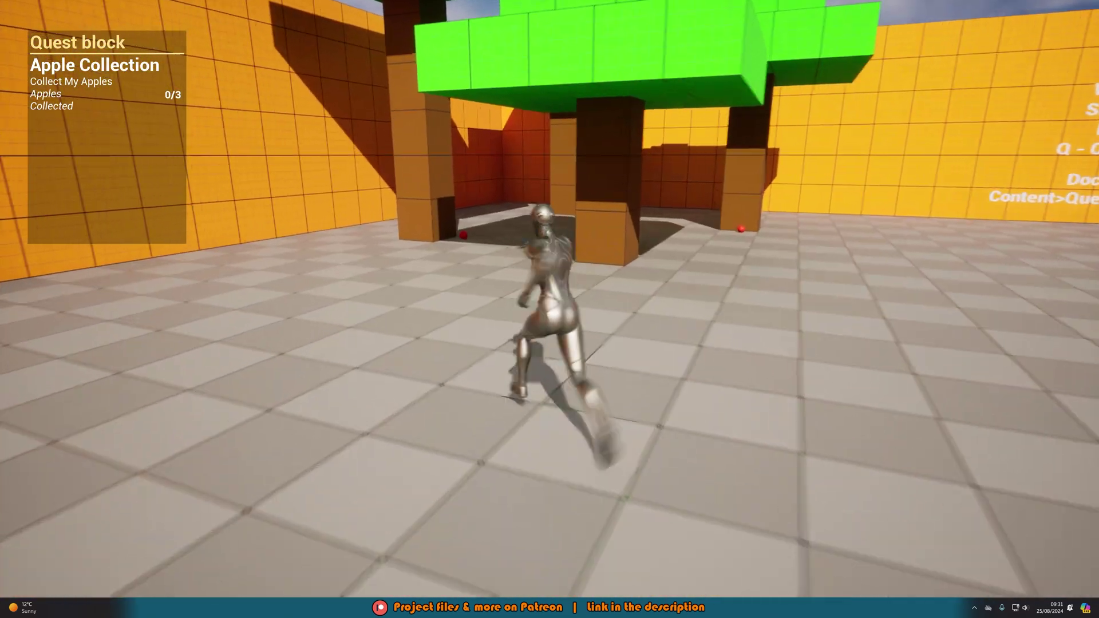
pyautogui.press('w')
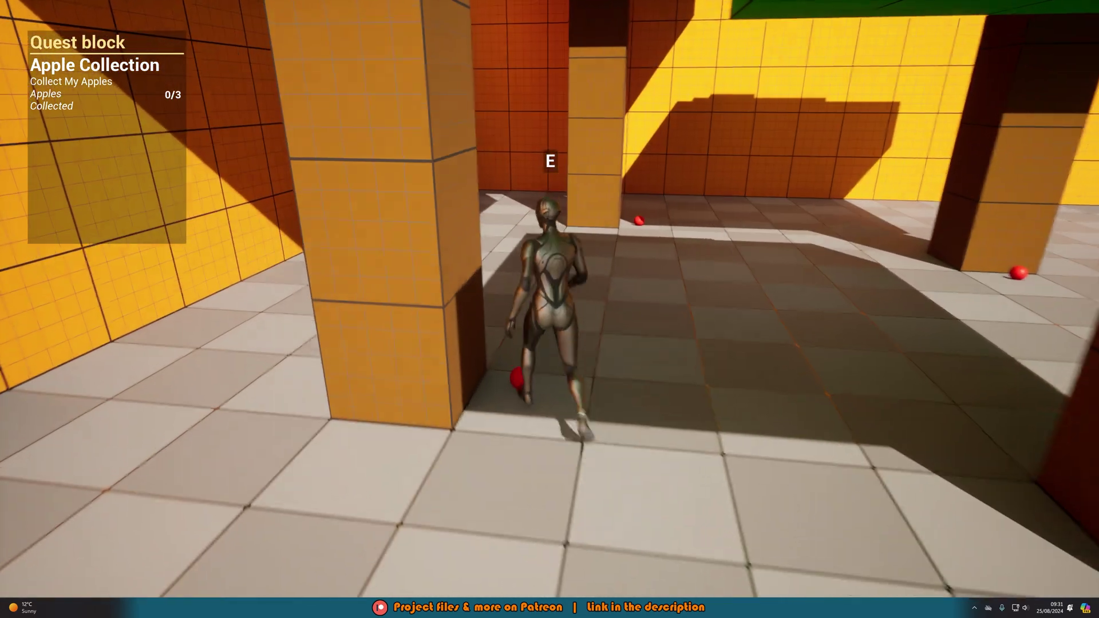
pyautogui.press('e')
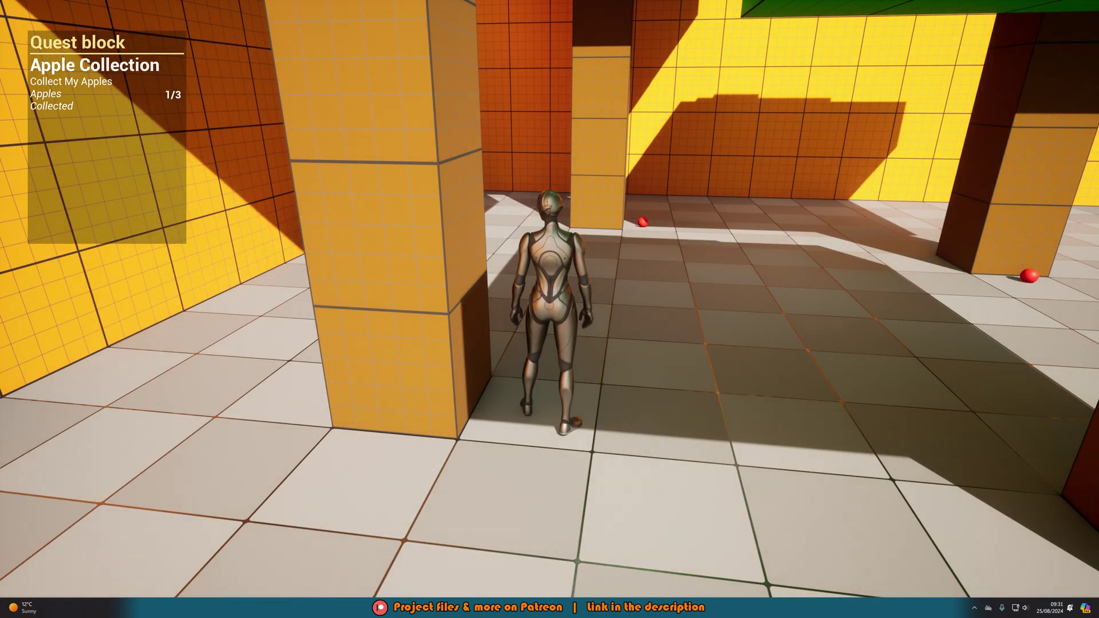
# Review the active Apple Collection quest and its description in the quest log
pyautogui.press('s')
pyautogui.press('q')
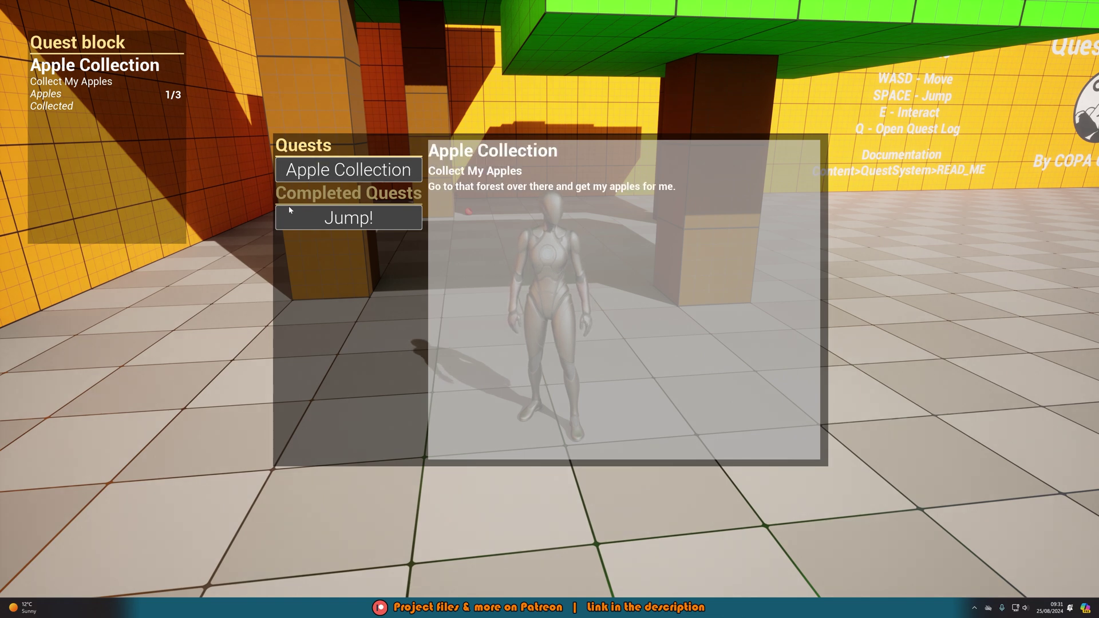
pyautogui.press('q')
# Collect the two remaining apples under the trees to finish the Apple Collection quest
pyautogui.press('w')
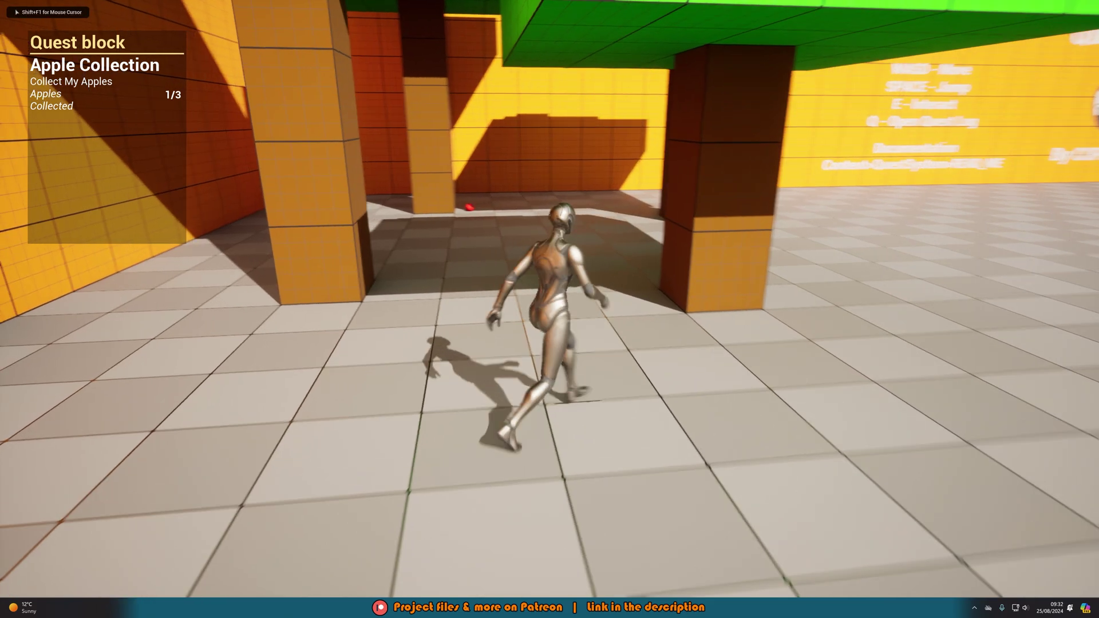
pyautogui.press('e')
pyautogui.press('e')
# Check the quest log for Apple Collection among the completed quests
pyautogui.press('a')
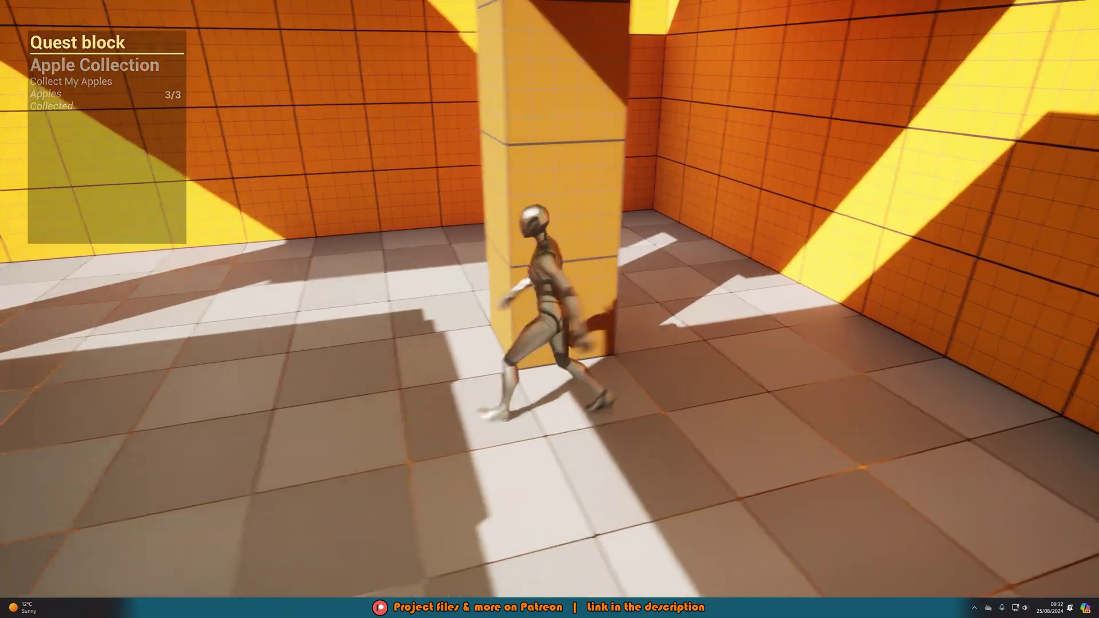
pyautogui.press('q')
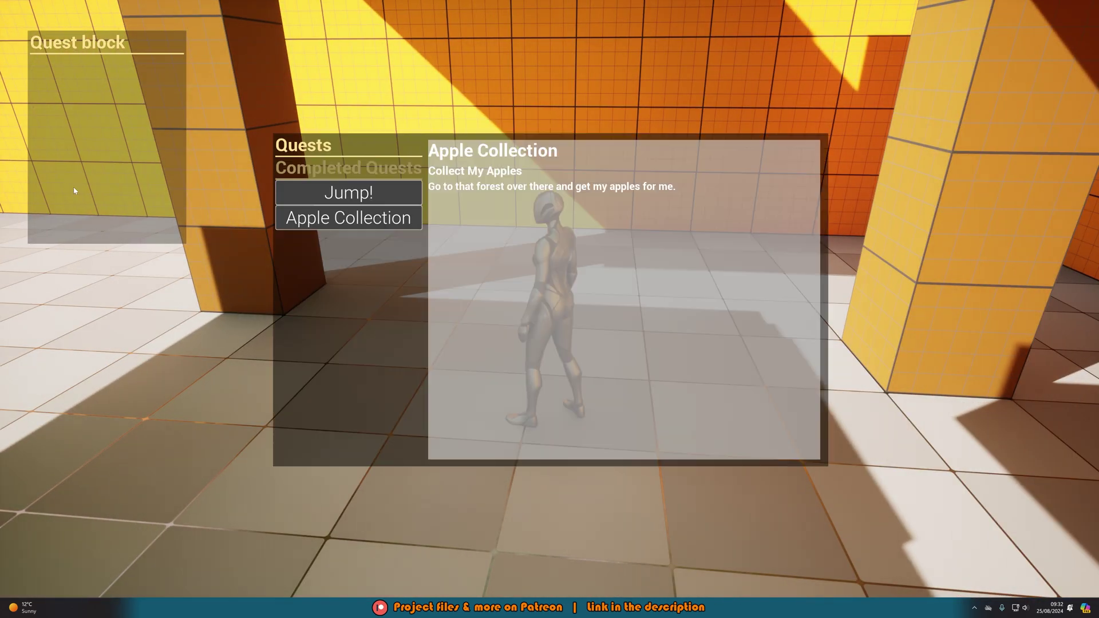
pyautogui.press('q')
# Run to the blue NPC standing by the far orange wall and accept the Find Your Home quest
pyautogui.press('w')
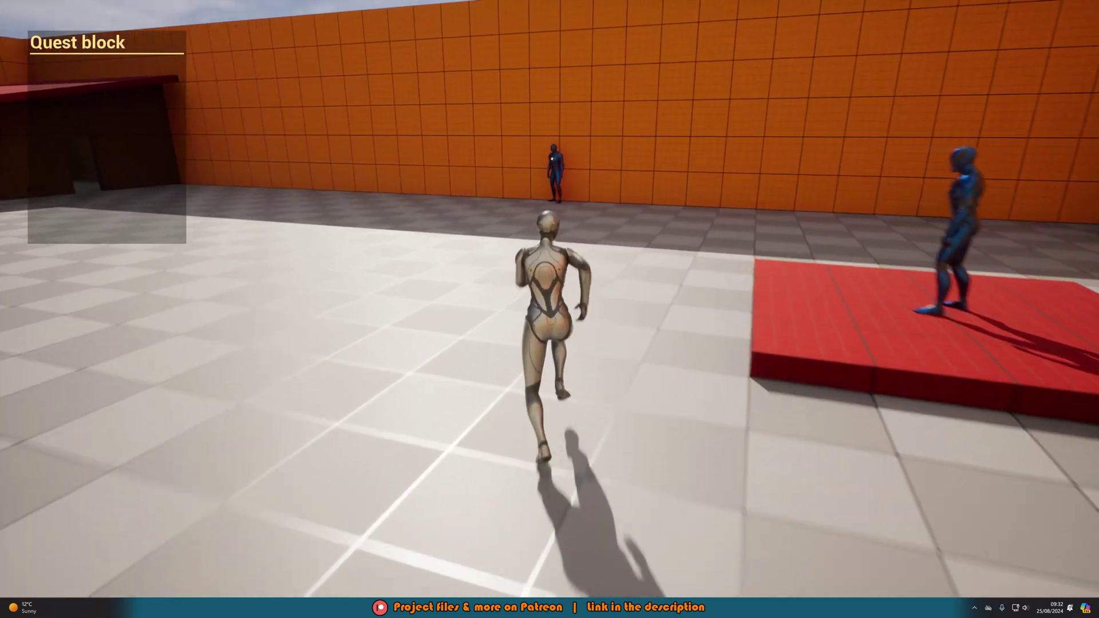
pyautogui.press('d')
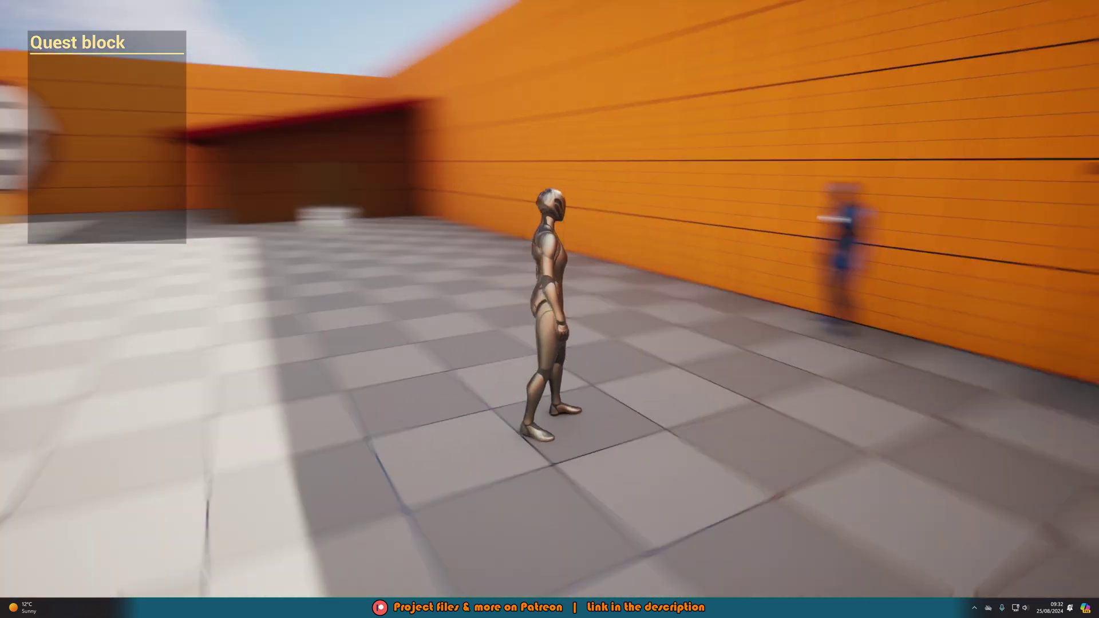
pyautogui.press('w')
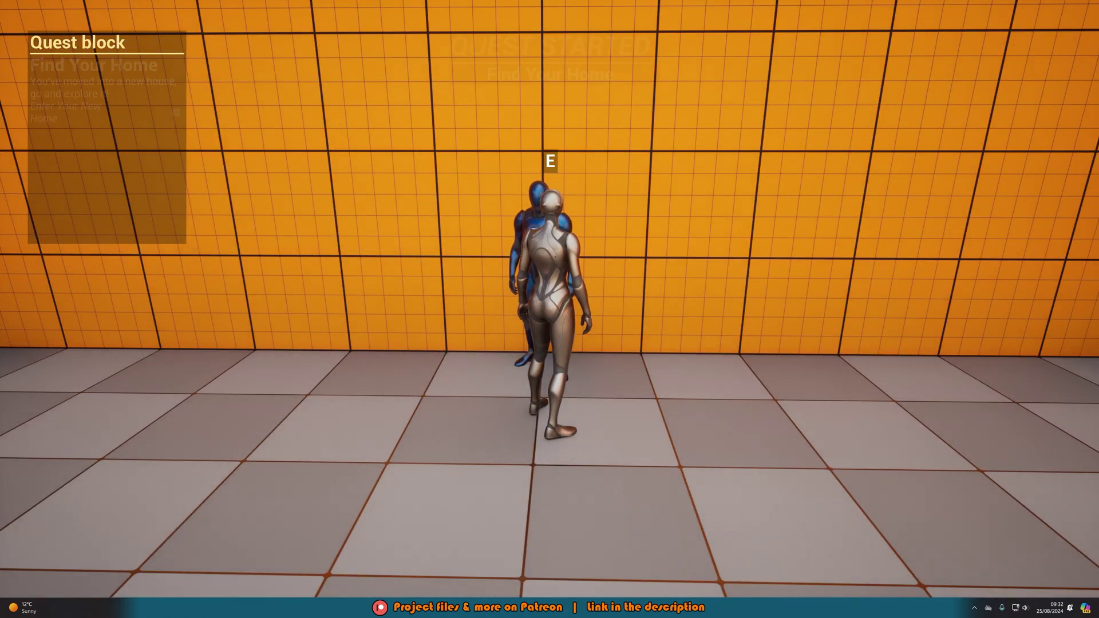
# Run to the red-roofed house in the far corner and enter it to complete the Find Your Home quest
pyautogui.press('w')
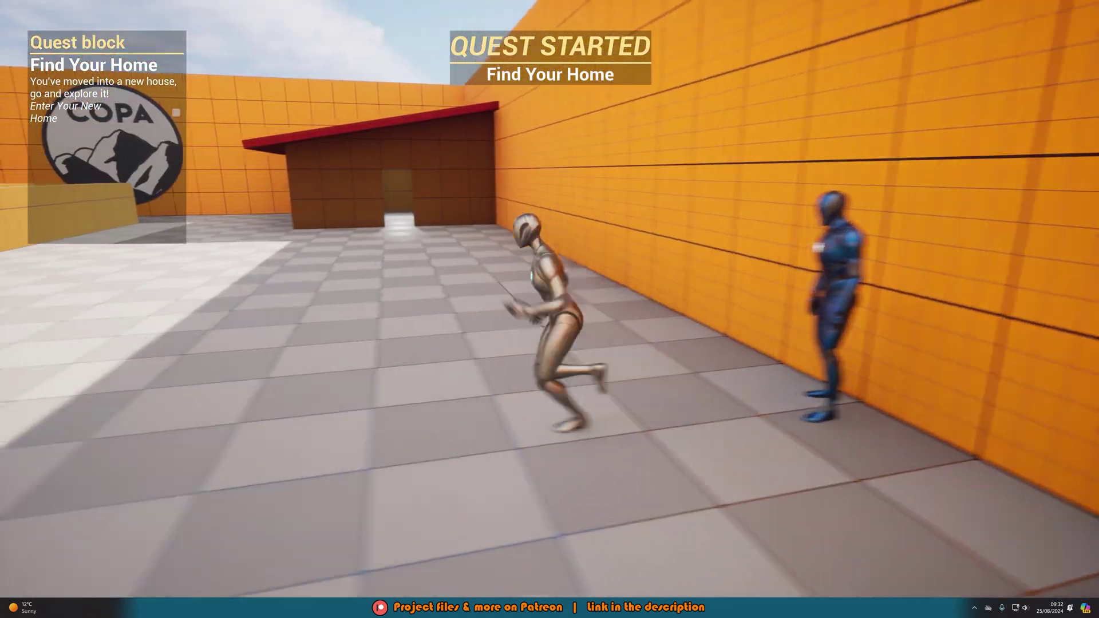
pyautogui.press('a')
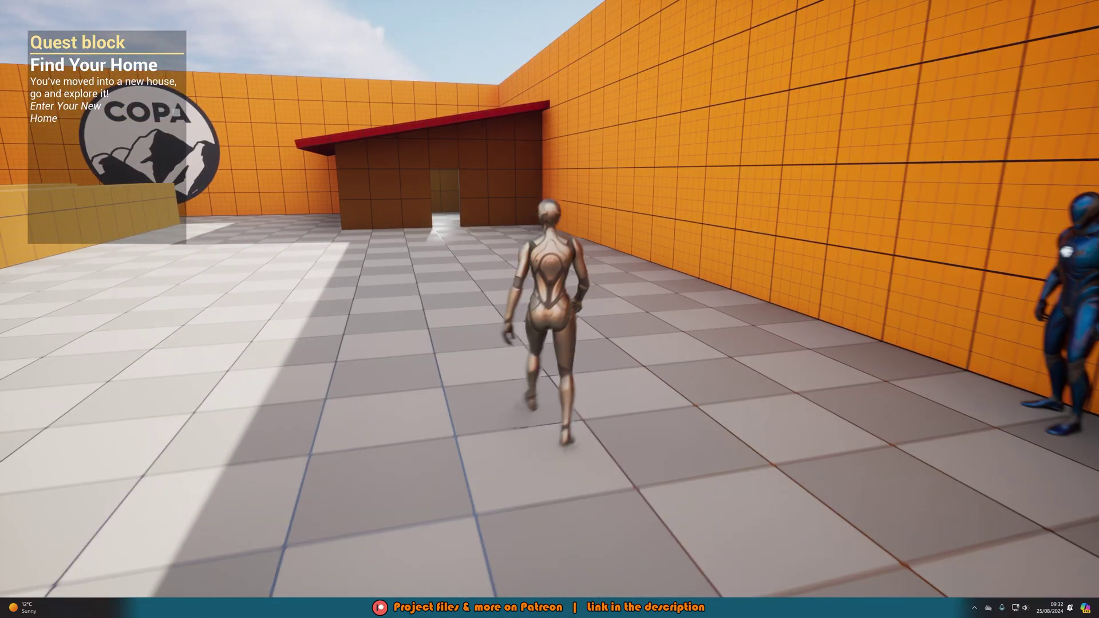
pyautogui.press('w')
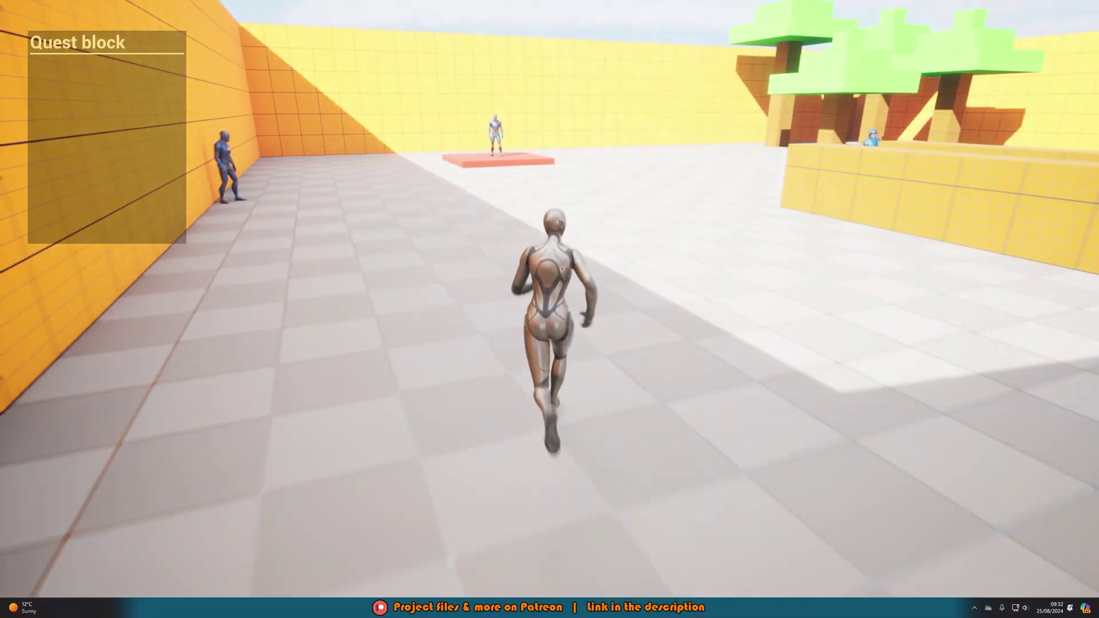
# Run back through the level past the three quest NPCs and end the play session
pyautogui.press('w')
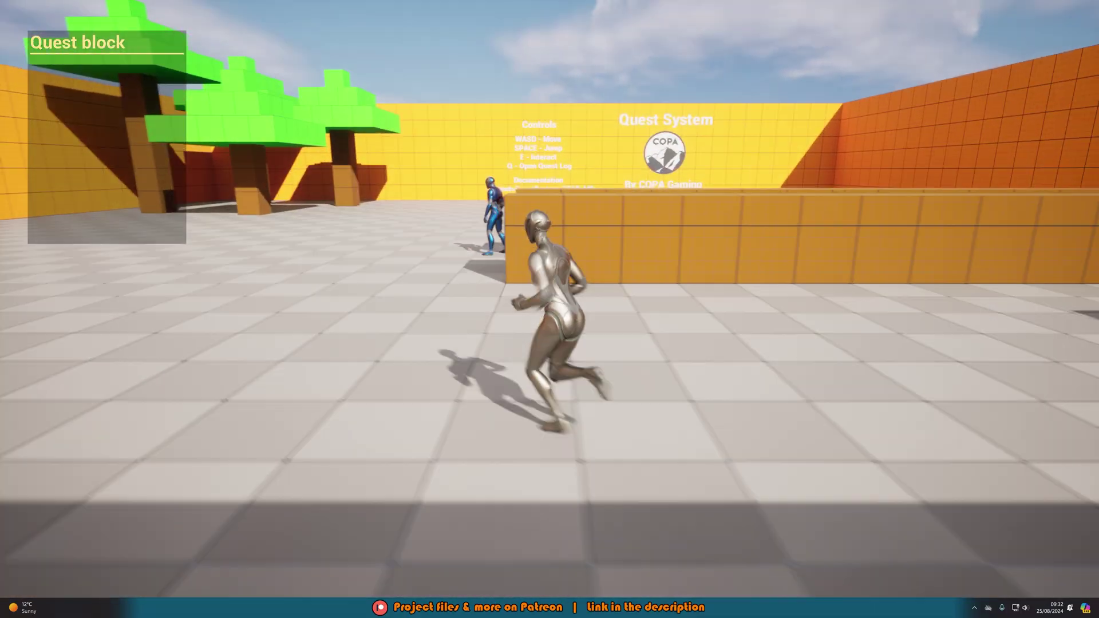
pyautogui.press('a')
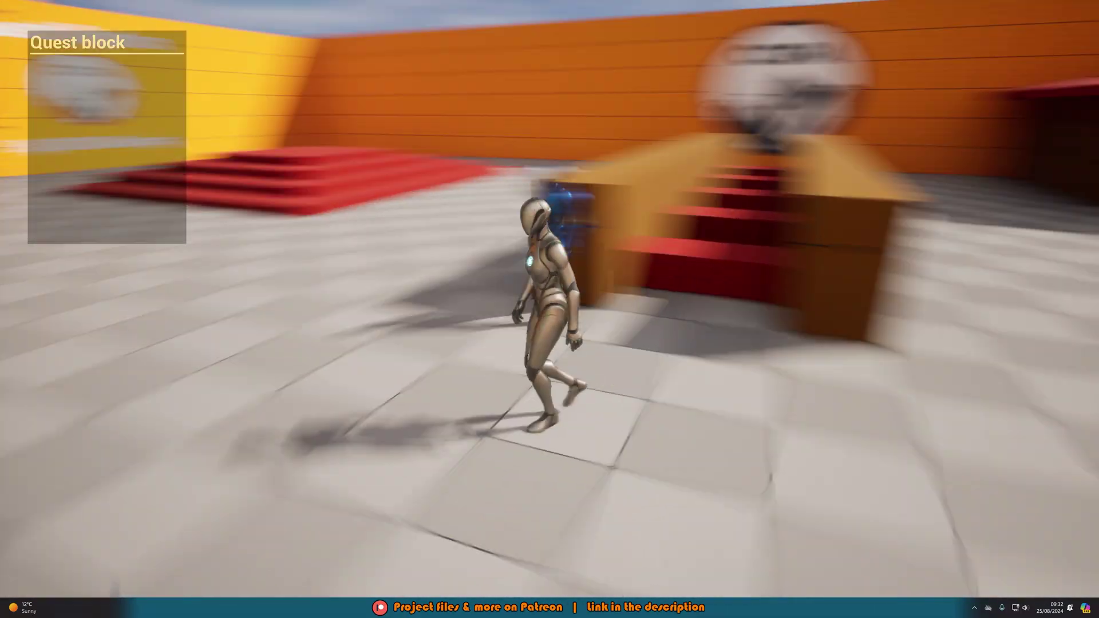
pyautogui.press('w')
pyautogui.press('d')
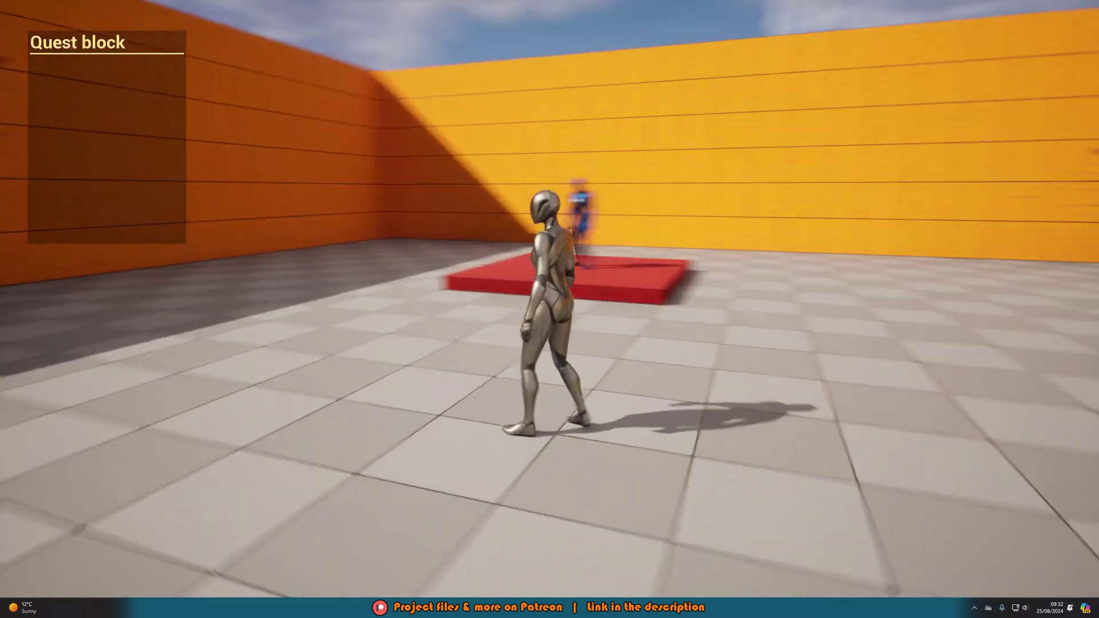
pyautogui.press('w')
pyautogui.press('w')
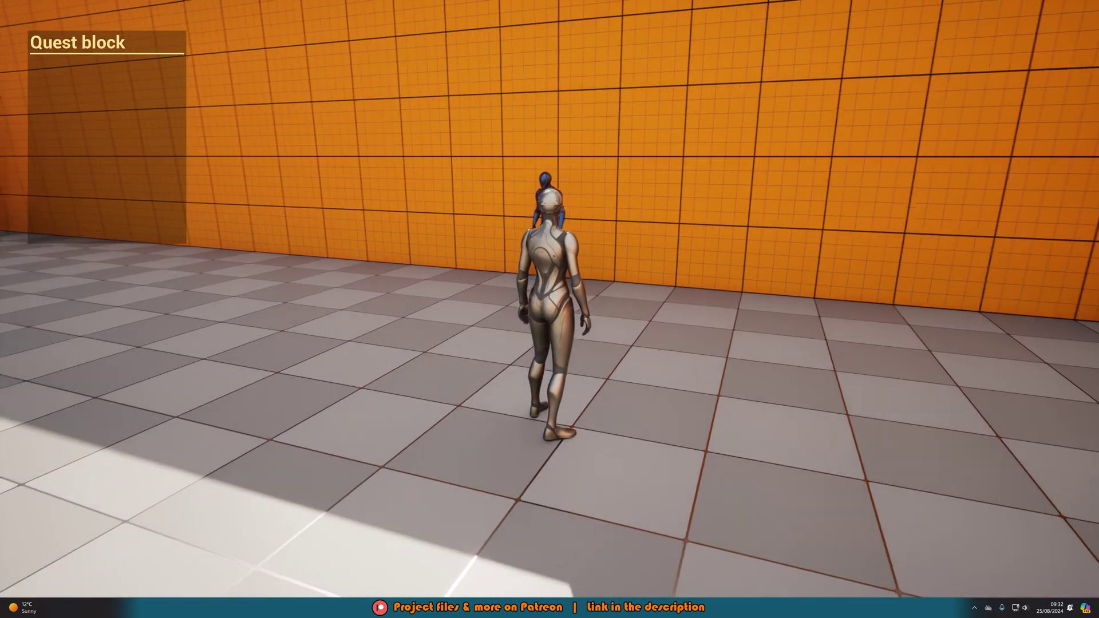
pyautogui.press('w')
pyautogui.press('a')
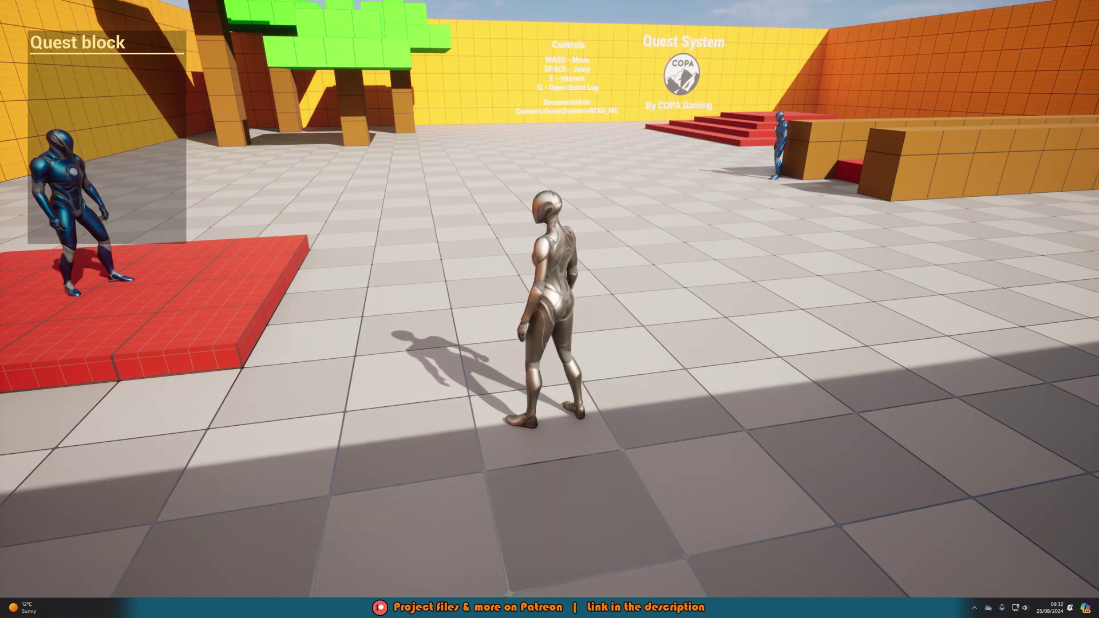
pyautogui.press('Escape')
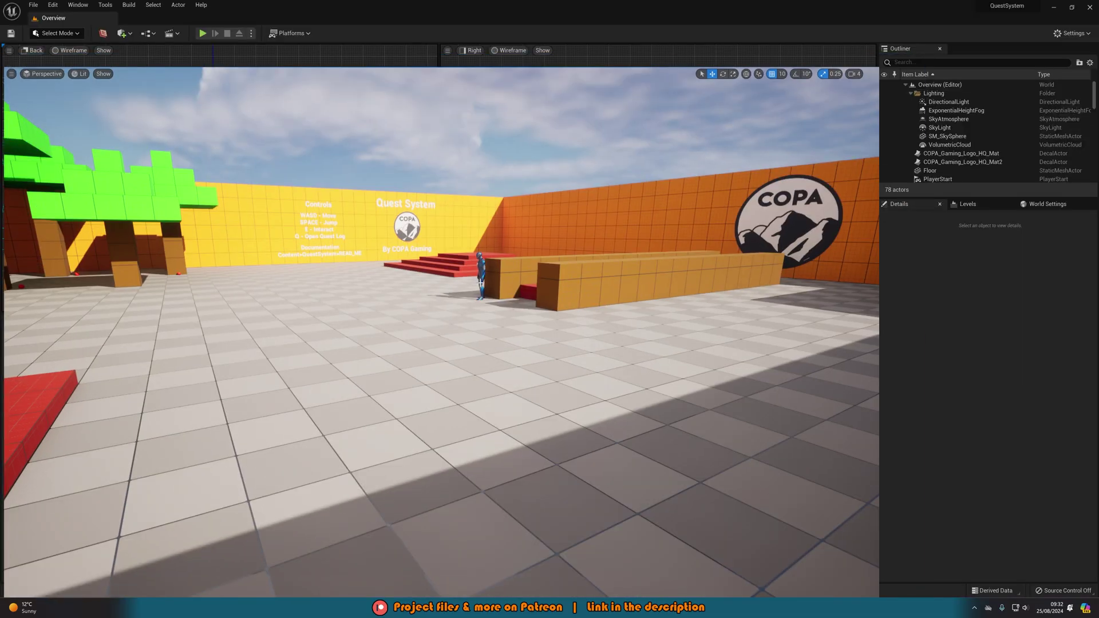
# Select the blue NPC by the orange wall and review its quest settings, including the available objective types
pyautogui.moveTo(481, 282); pyautogui.dragTo(566, 295, button='right')
pyautogui.press('w')
pyautogui.press('d')
pyautogui.click(568, 297)
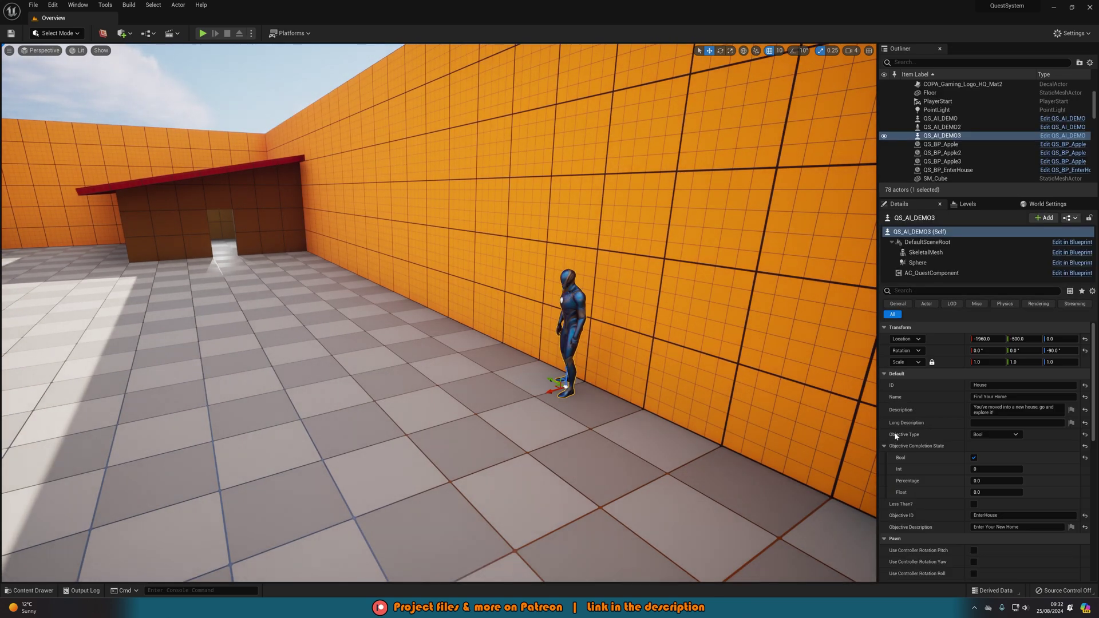
pyautogui.scroll(-2, 914, 406)
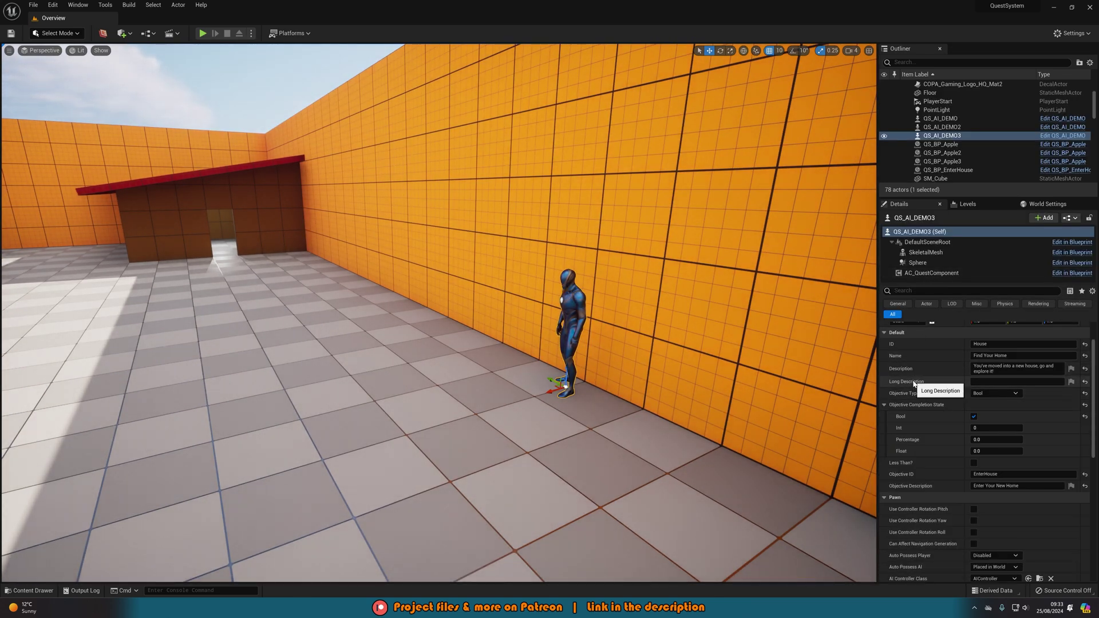
pyautogui.scroll(-1, 913, 393)
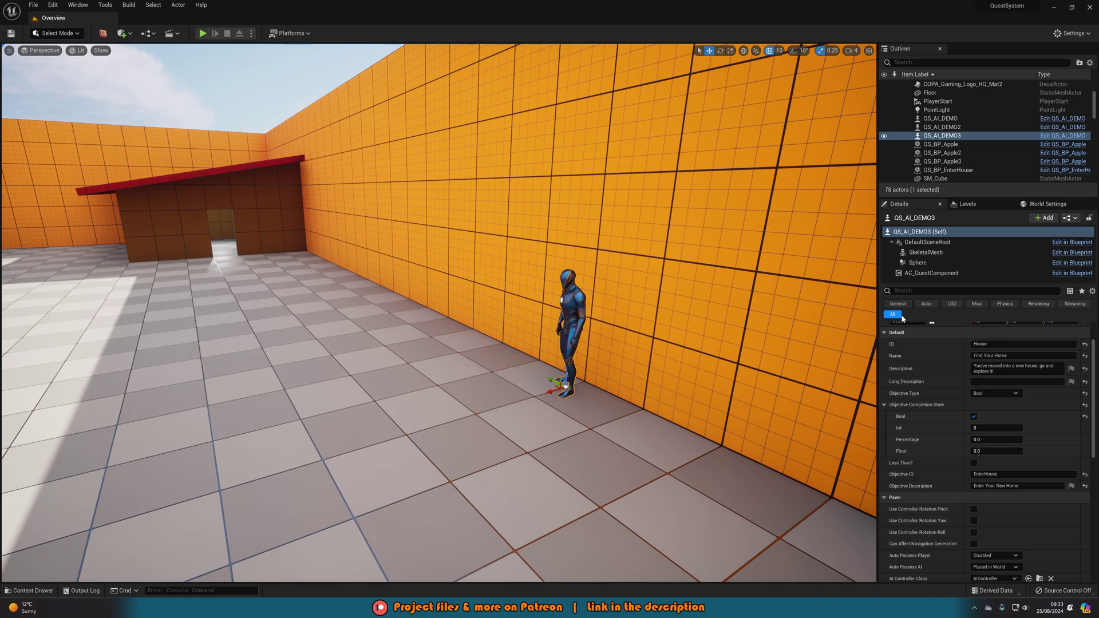
pyautogui.press('f')
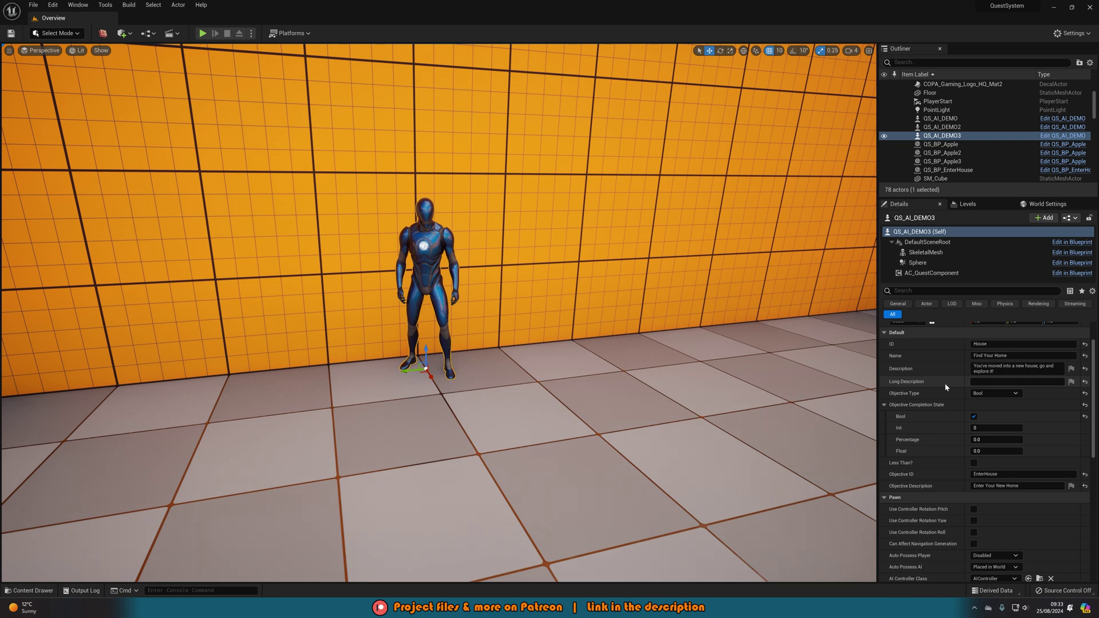
pyautogui.click(977, 395)
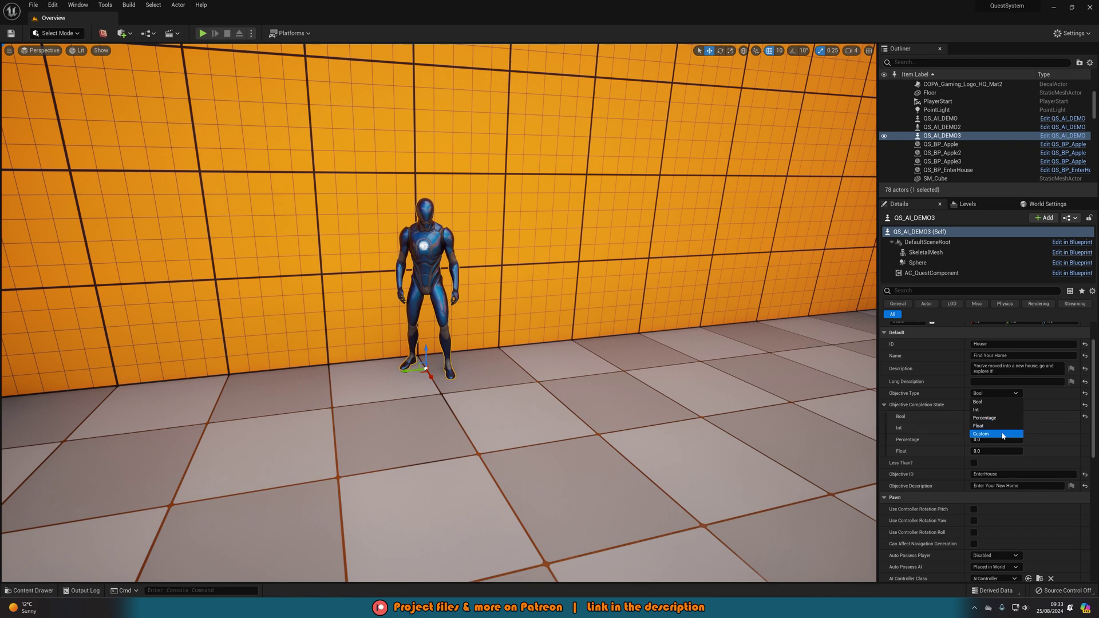
pyautogui.click(927, 405)
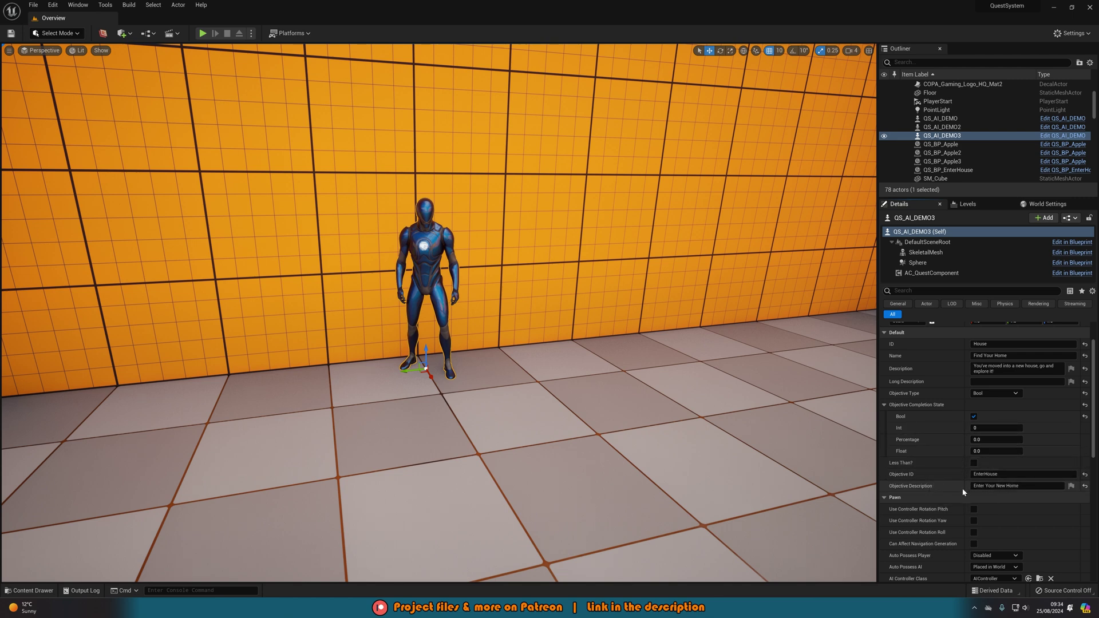
pyautogui.scroll(1, 932, 470)
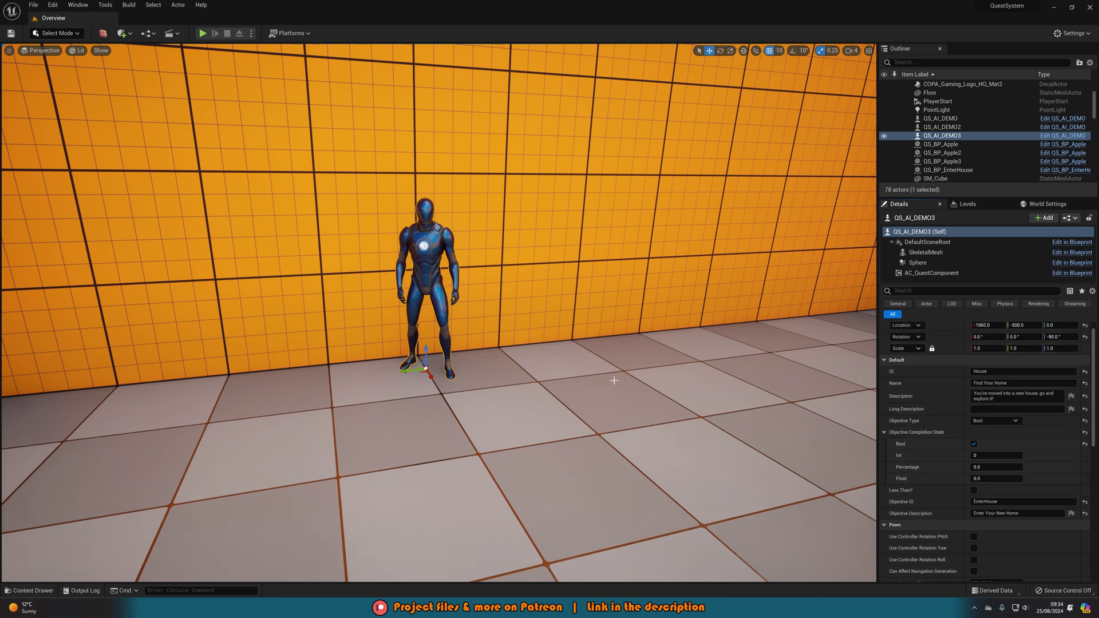
# Select the NPC on the red platform and inspect its Apple Collection quest settings
pyautogui.press('s')
pyautogui.moveTo(585, 353); pyautogui.dragTo(523, 347, button='right')
pyautogui.press('Escape')
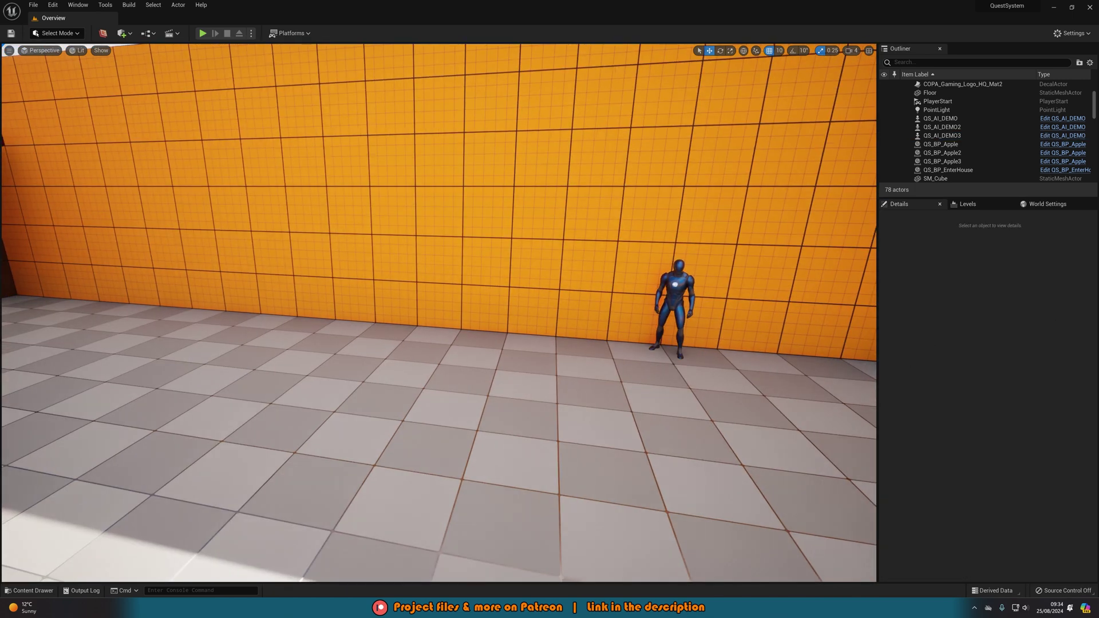
pyautogui.click(675, 283)
pyautogui.moveTo(675, 283); pyautogui.dragTo(174, 200, button='right')
pyautogui.press('Escape')
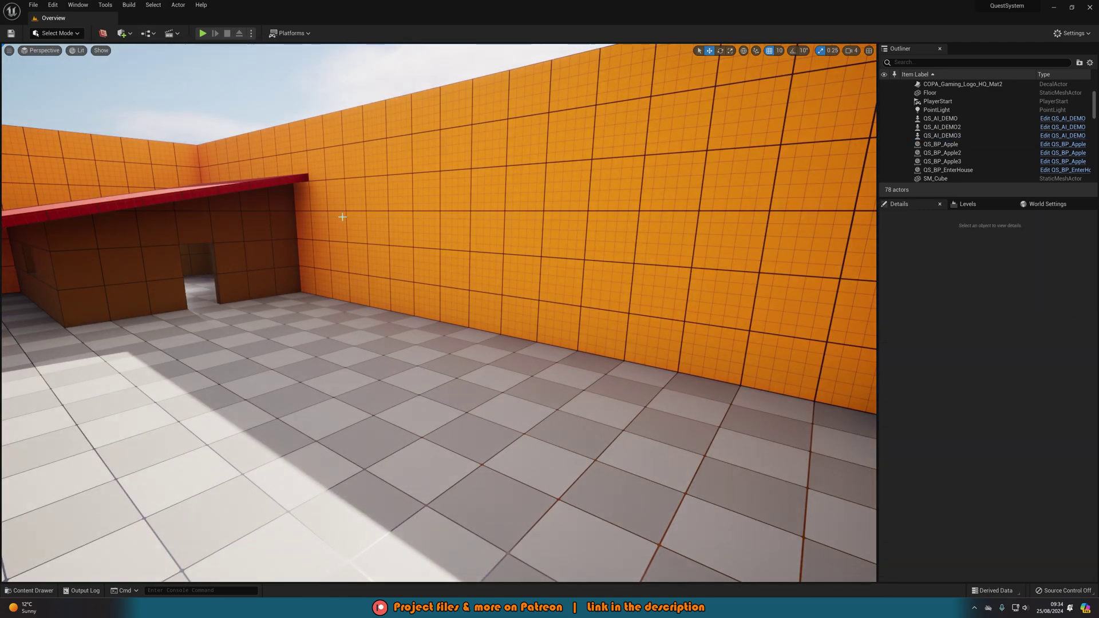
pyautogui.moveTo(341, 218); pyautogui.dragTo(299, 230, button='right')
pyautogui.click(299, 231)
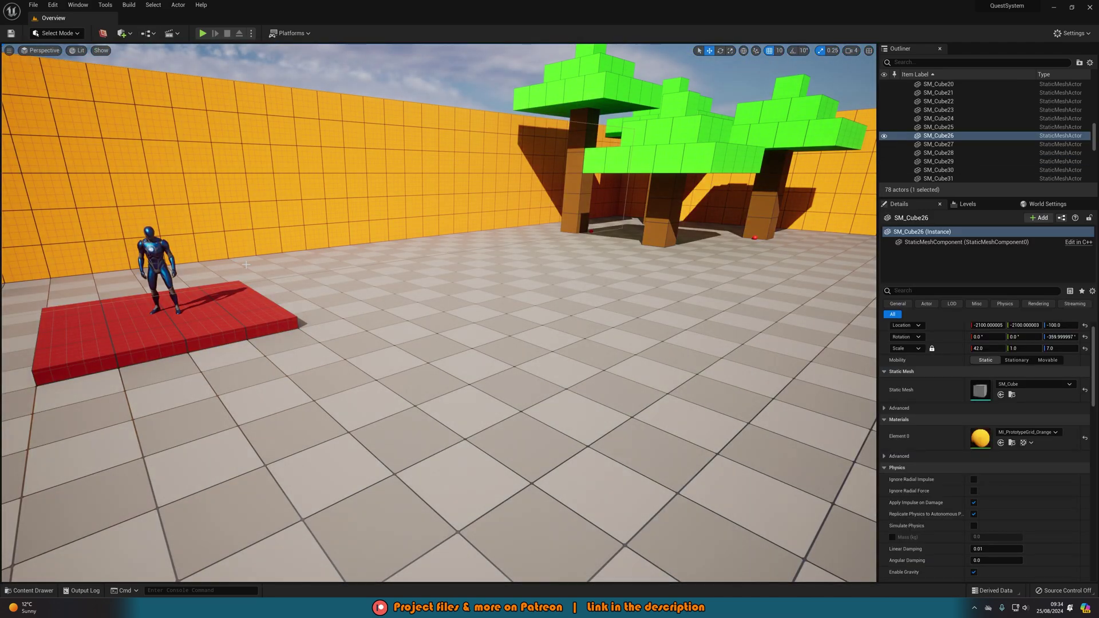
pyautogui.click(157, 254)
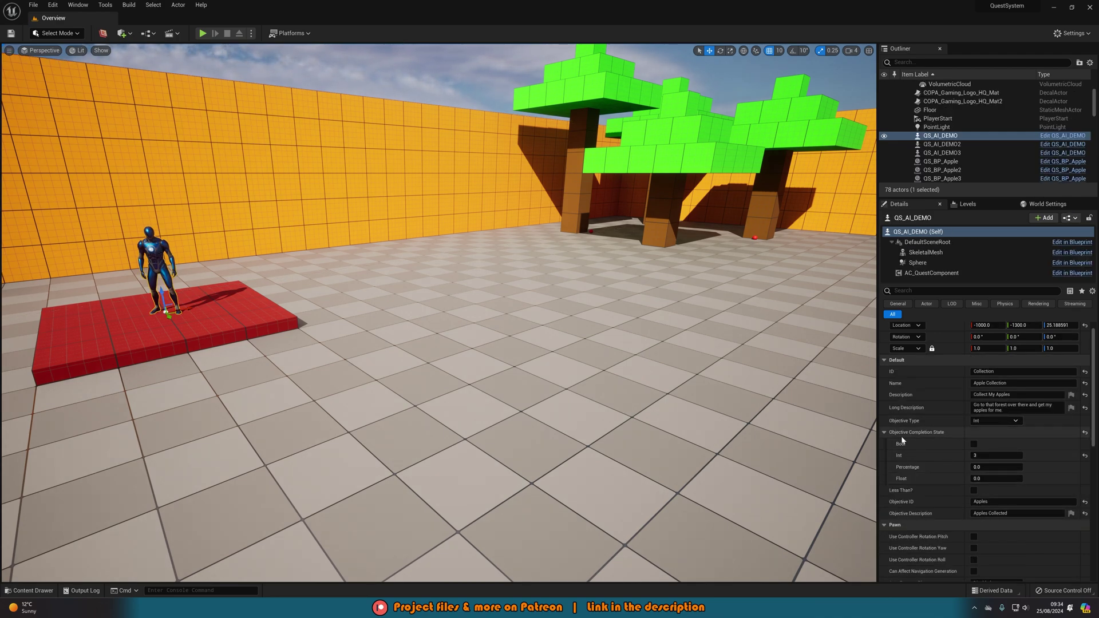
# Open the QS_BP_Apple blueprint at the Event Interact logic in its Event Graph
pyautogui.press('w')
pyautogui.moveTo(469, 336); pyautogui.dragTo(533, 352, button='right')
pyautogui.click(1067, 164)
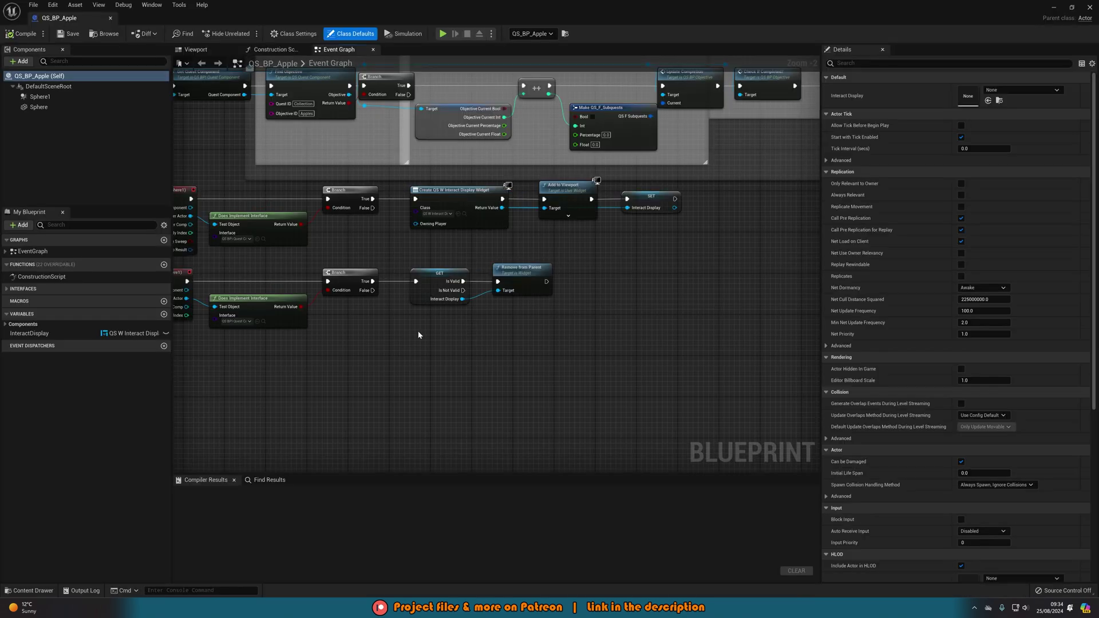
pyautogui.moveTo(345, 207); pyautogui.dragTo(323, 292, button='right')
pyautogui.scroll(2, 222, 170)
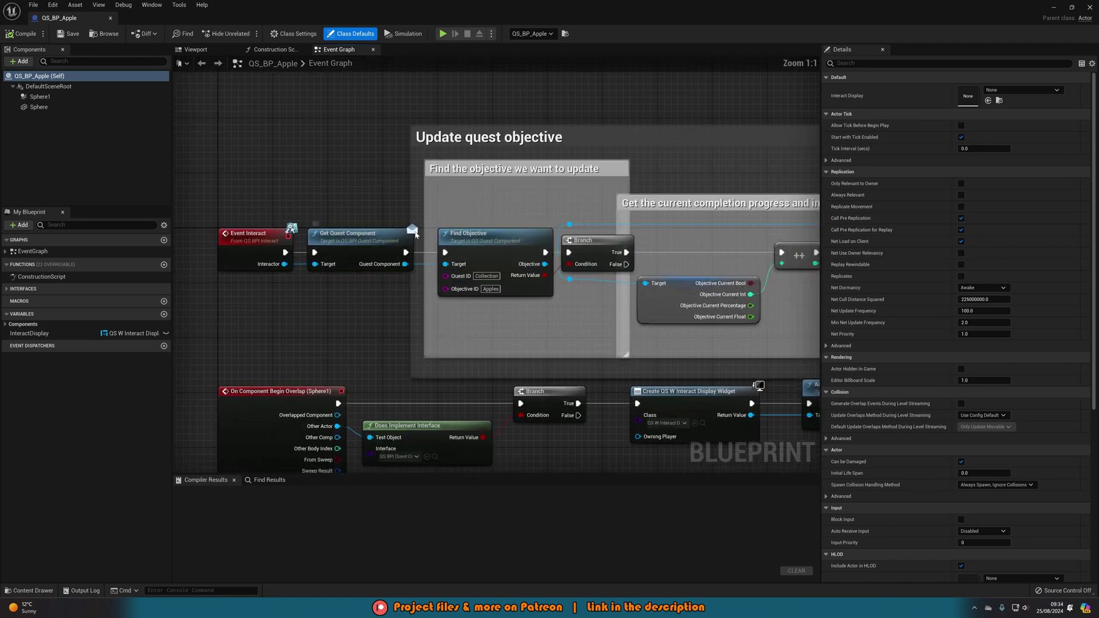
# Follow the apple's interaction logic from Find Objective through Update Completion and Check If Completed to Destroy Actor
pyautogui.moveTo(468, 326); pyautogui.dragTo(351, 338, button='right')
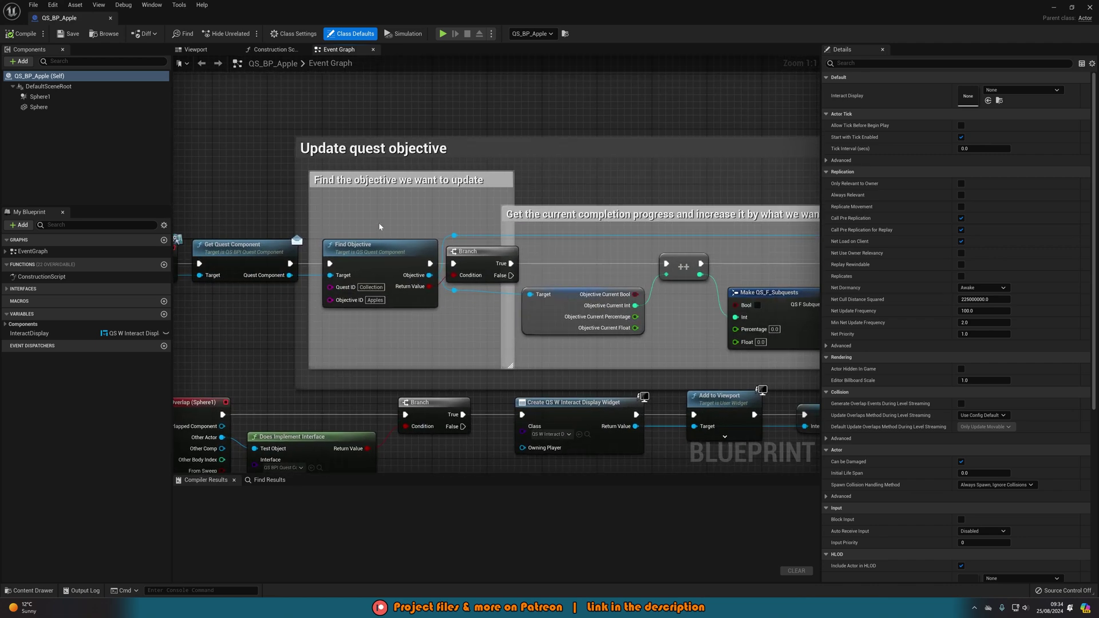
pyautogui.moveTo(604, 337); pyautogui.dragTo(478, 313, button='right')
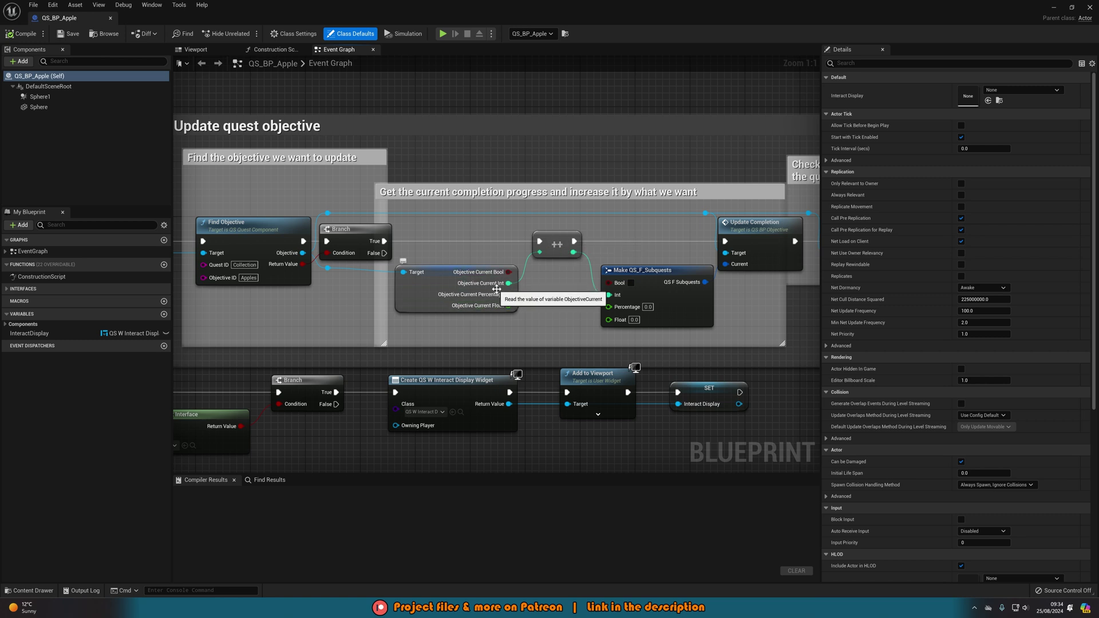
pyautogui.moveTo(569, 302); pyautogui.dragTo(369, 310, button='right')
pyautogui.moveTo(696, 253); pyautogui.dragTo(440, 247, button='right')
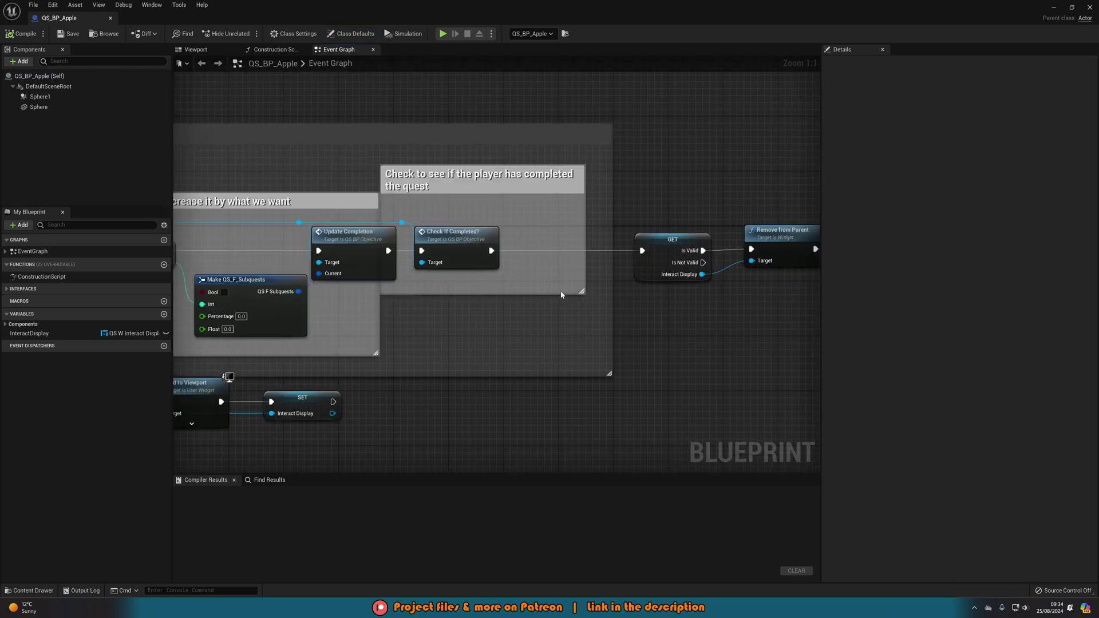
pyautogui.moveTo(571, 287); pyautogui.dragTo(463, 285, button='right')
pyautogui.moveTo(629, 317); pyautogui.dragTo(494, 307, button='right')
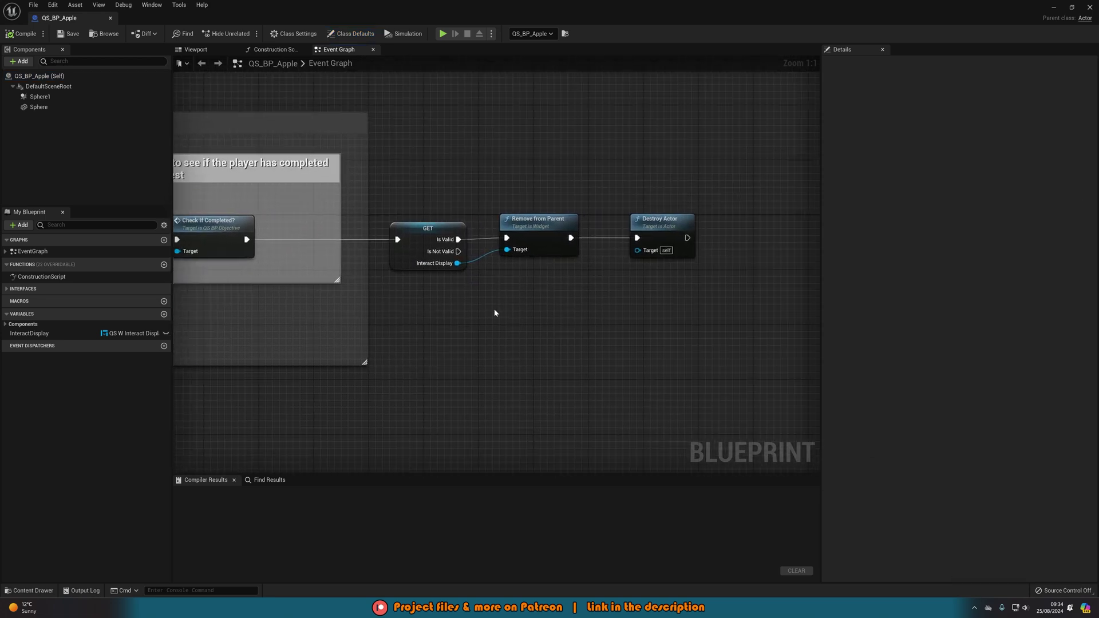
# Review the whole Update quest objective section of the apple's graph, including how the current progress is increased
pyautogui.scroll(-3, 444, 300)
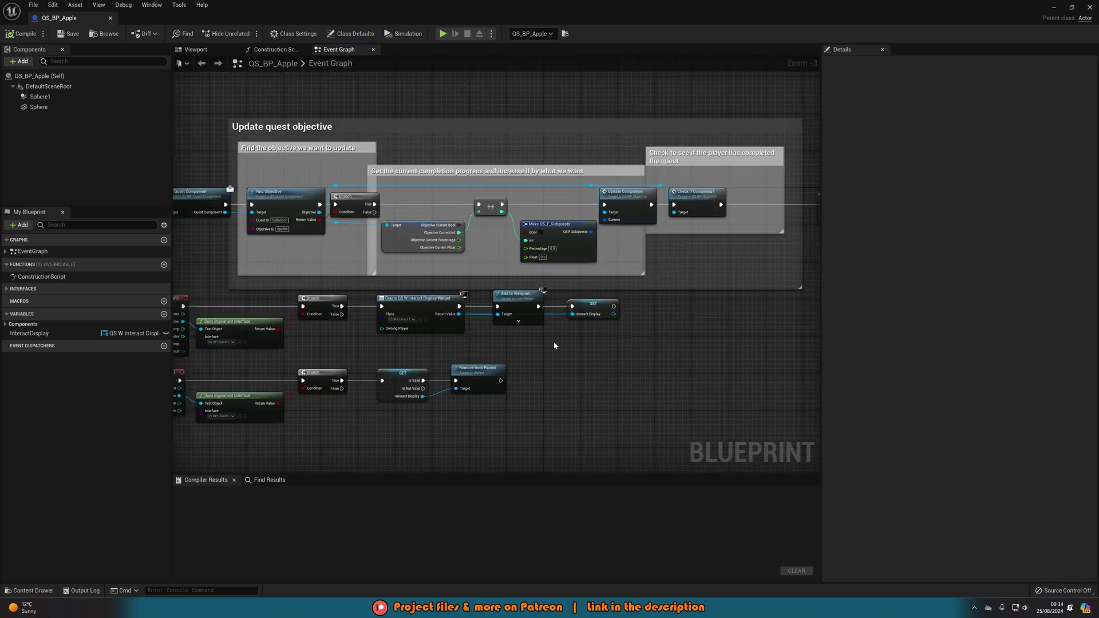
pyautogui.moveTo(554, 341); pyautogui.dragTo(582, 347, button='right')
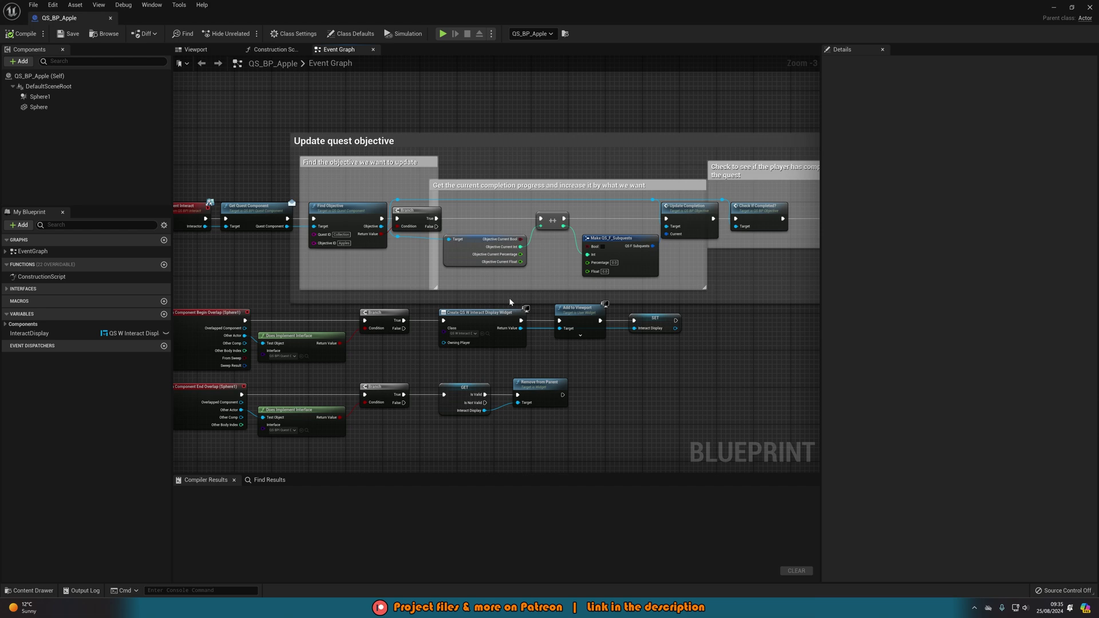
pyautogui.scroll(2, 372, 286)
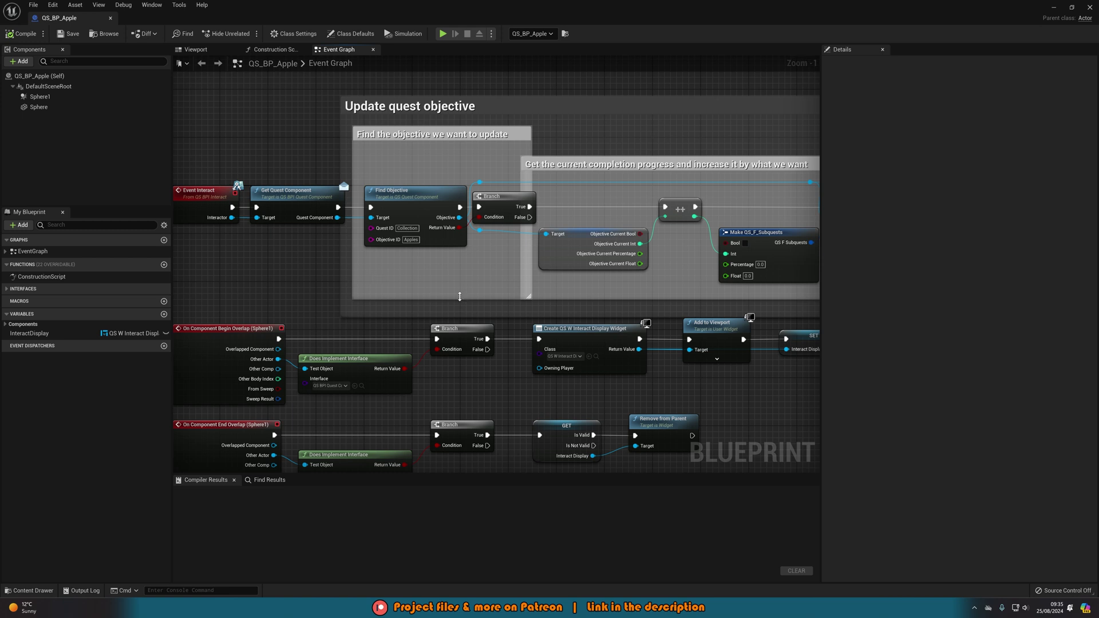
pyautogui.moveTo(428, 276); pyautogui.dragTo(300, 269, button='right')
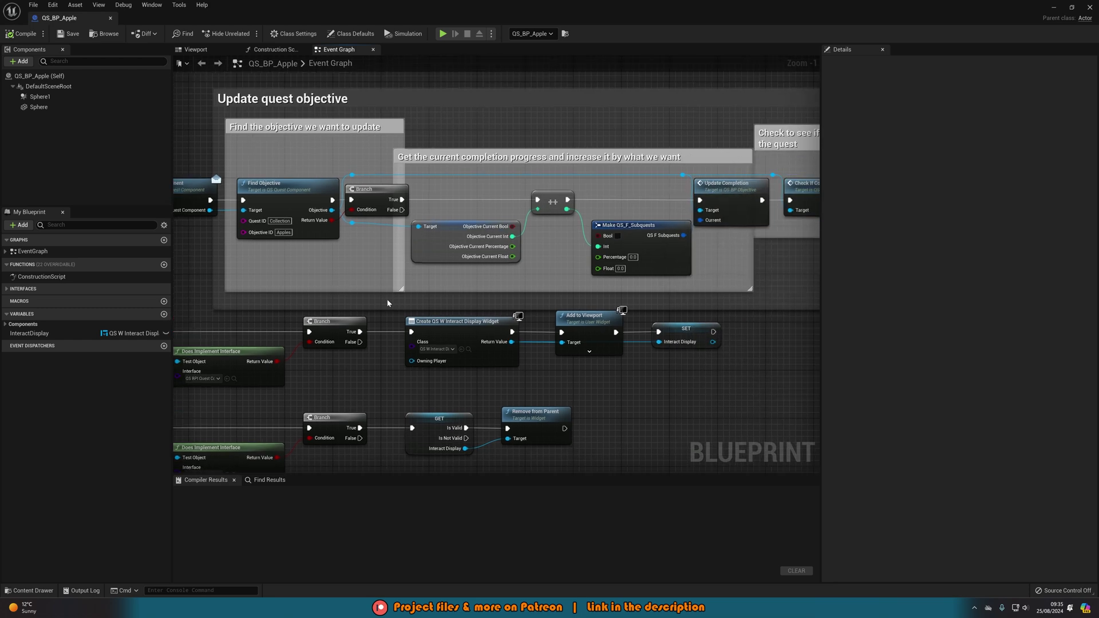
pyautogui.moveTo(388, 303); pyautogui.dragTo(341, 297, button='right')
pyautogui.scroll(-1, 340, 296)
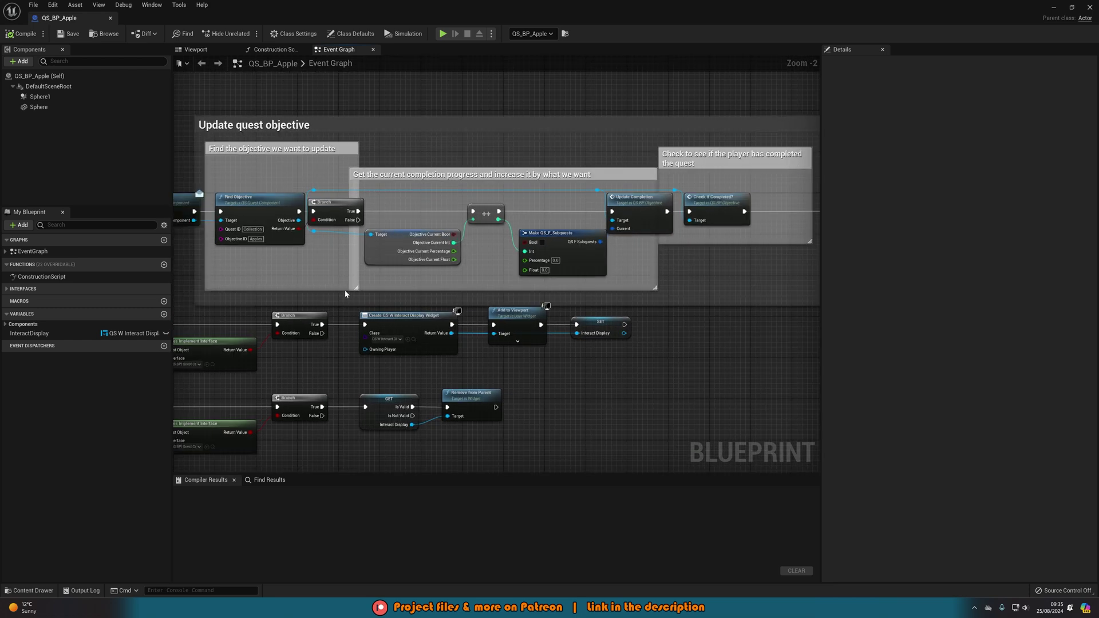
# Close the apple blueprint and open the QS_AI_DEMO blueprint of the red-platform NPC at its Create Quest and Add Objective nodes
pyautogui.click(97, 27)
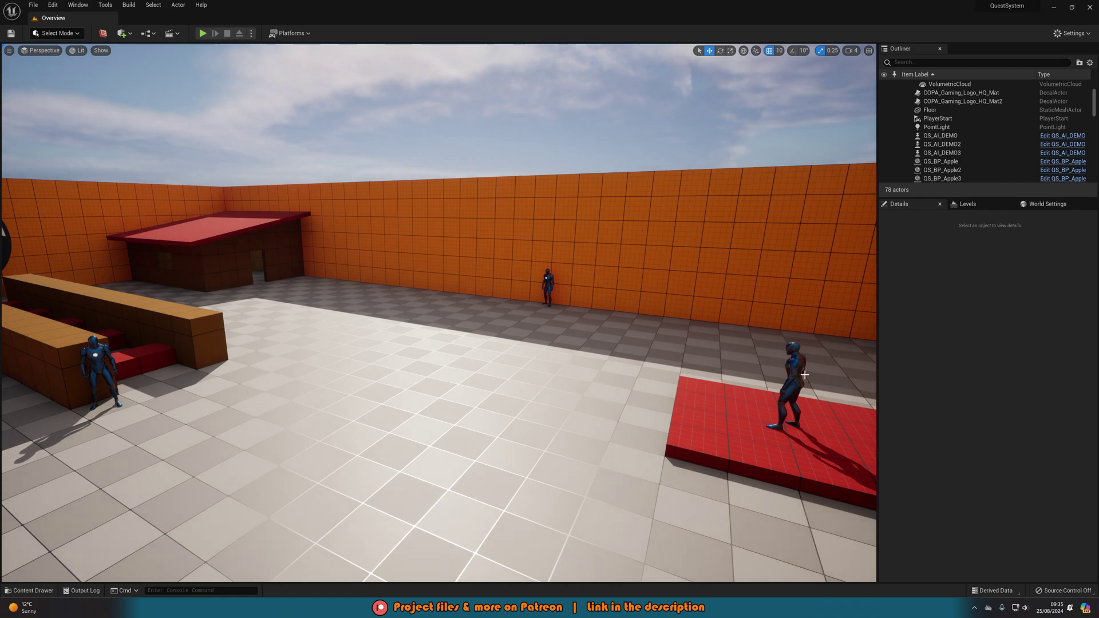
pyautogui.click(803, 375)
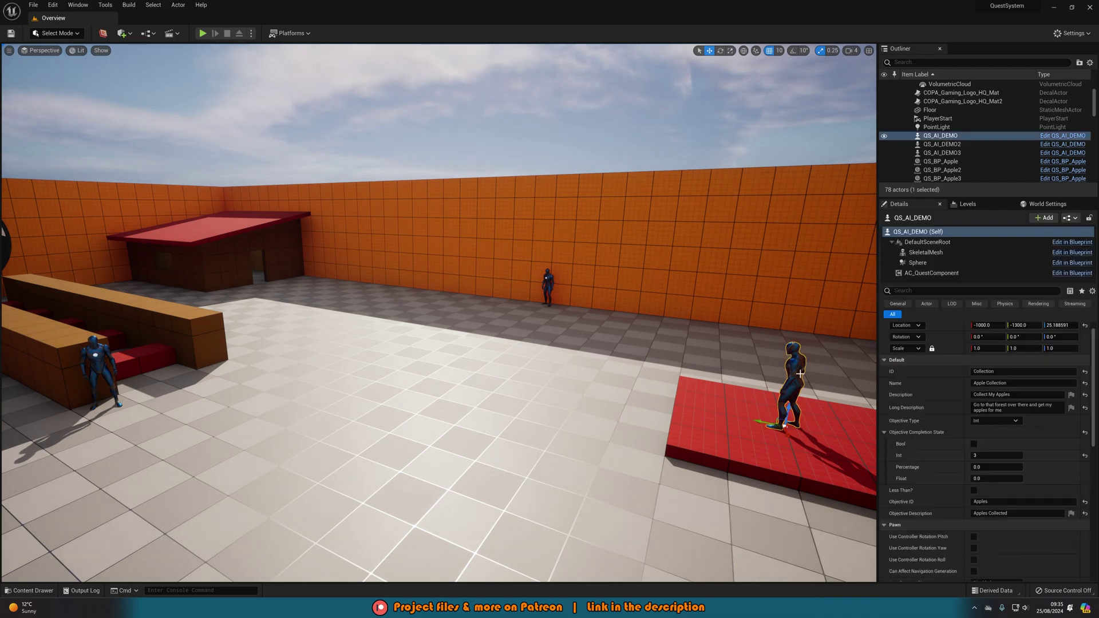
pyautogui.click(1053, 136)
pyautogui.moveTo(389, 273); pyautogui.dragTo(538, 335, button='right')
pyautogui.scroll(-2, 538, 335)
pyautogui.moveTo(499, 200); pyautogui.dragTo(471, 399, button='right')
pyautogui.moveTo(419, 303); pyautogui.dragTo(429, 304, button='right')
pyautogui.scroll(1, 665, 272)
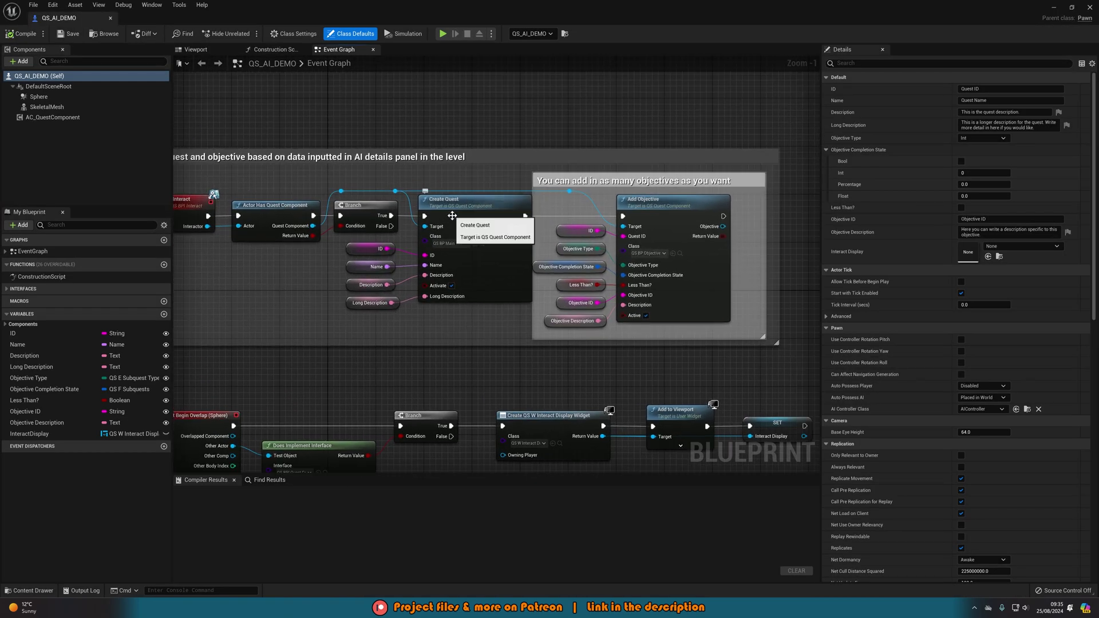
pyautogui.scroll(1, 488, 309)
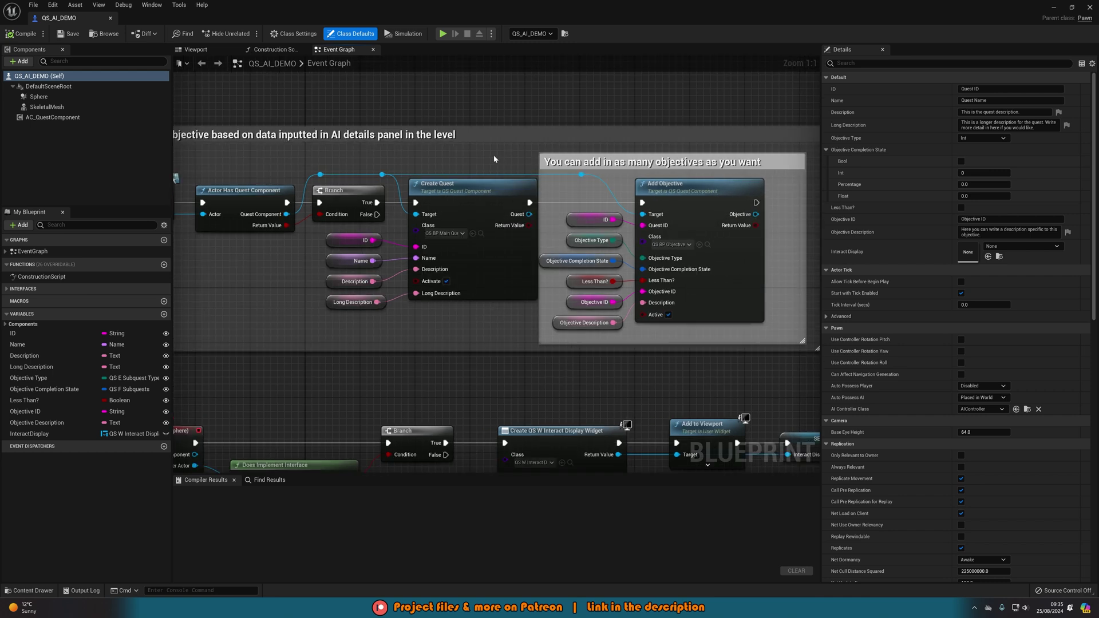
# Examine the variable nodes feeding Create Quest and Add Objective, highlighting each group, and review the overall NPC graph
pyautogui.moveTo(311, 374); pyautogui.dragTo(344, 231)
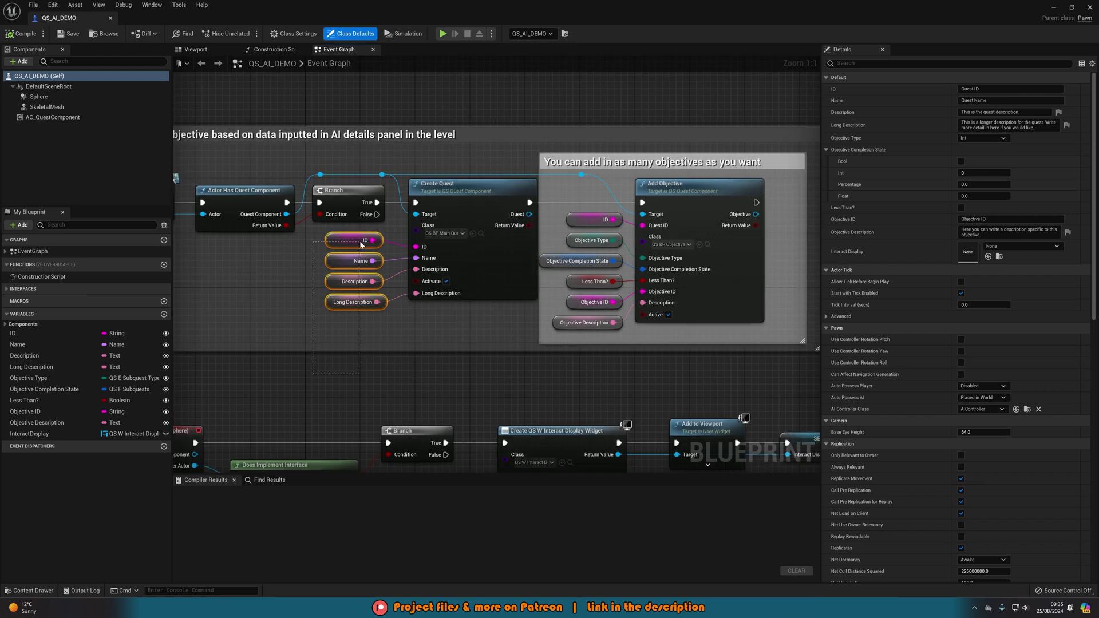
pyautogui.moveTo(561, 373); pyautogui.dragTo(569, 215)
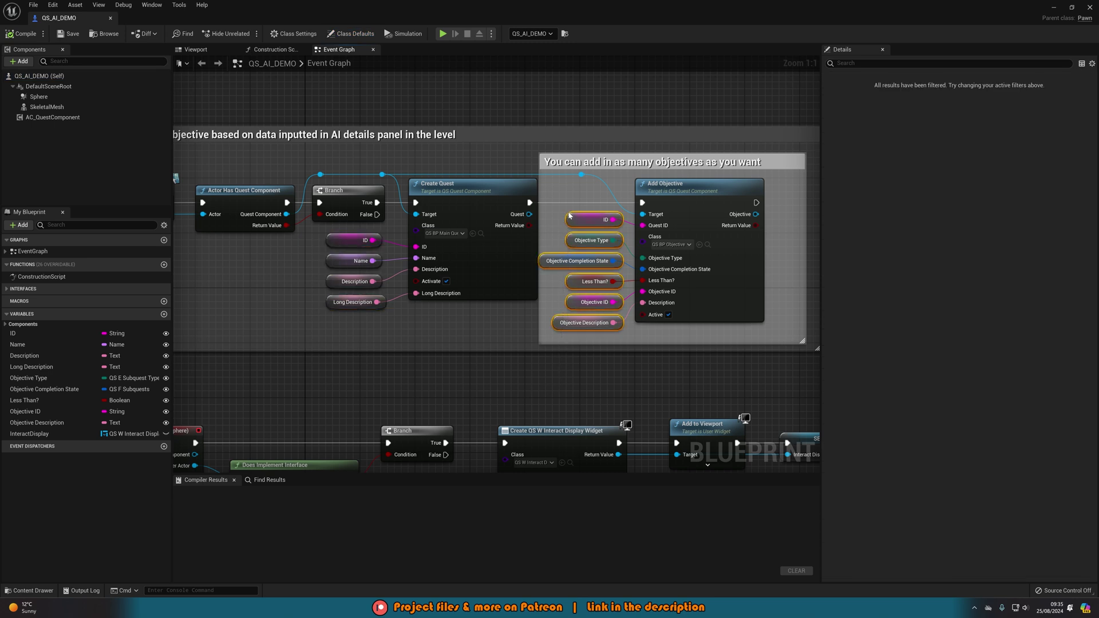
pyautogui.click(532, 360)
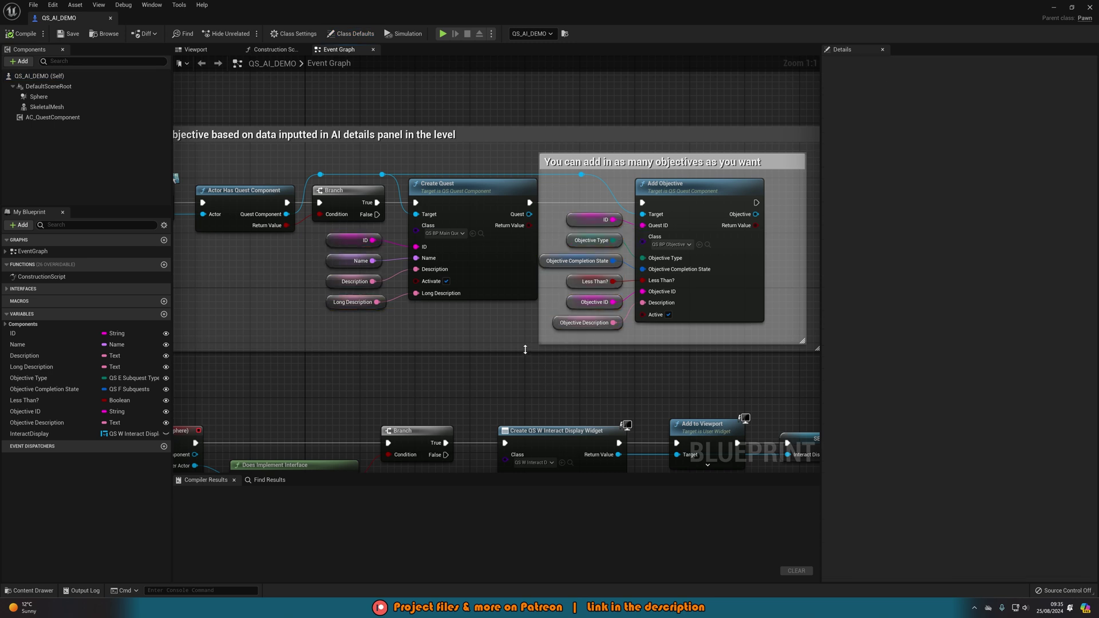
pyautogui.moveTo(525, 349); pyautogui.dragTo(438, 362, button='right')
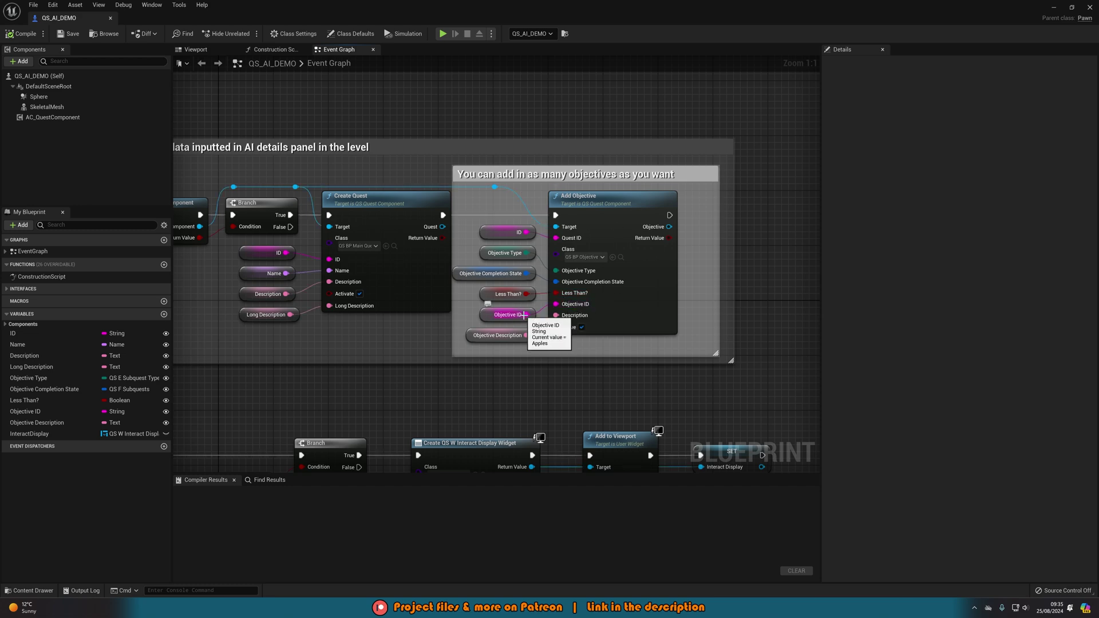
pyautogui.scroll(-2, 493, 343)
pyautogui.scroll(-2, 451, 368)
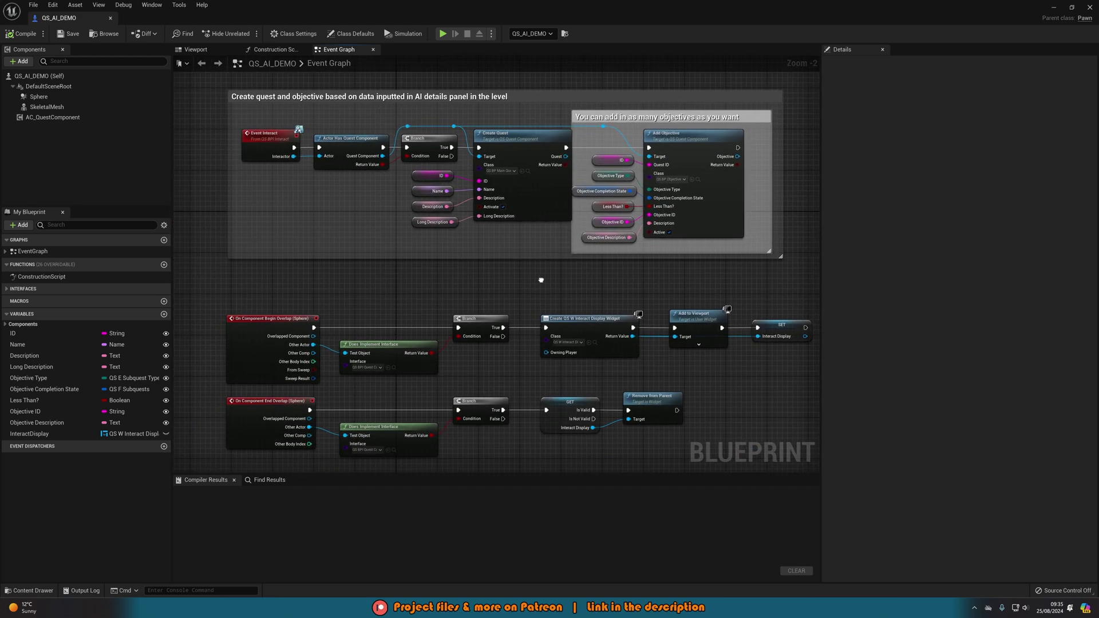